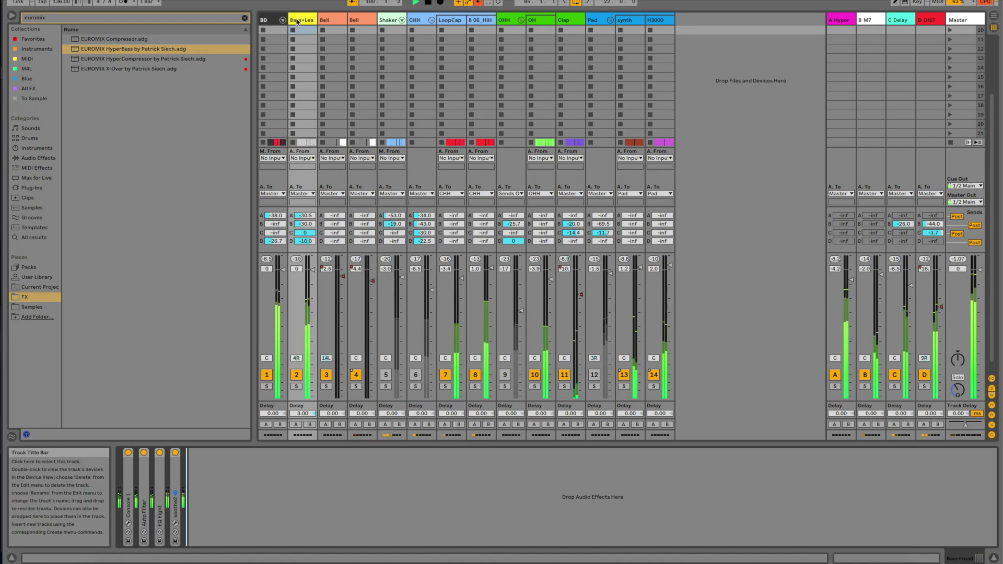
Show the BD kick track's devices and mute the Bass+Lead and both Bell tracks.
left_click(264, 20)
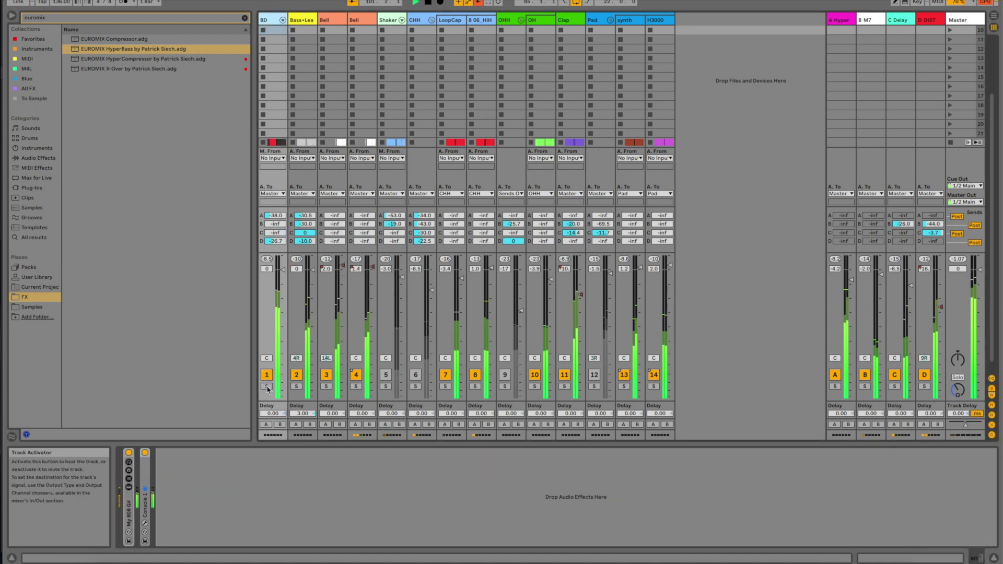
left_click(298, 377)
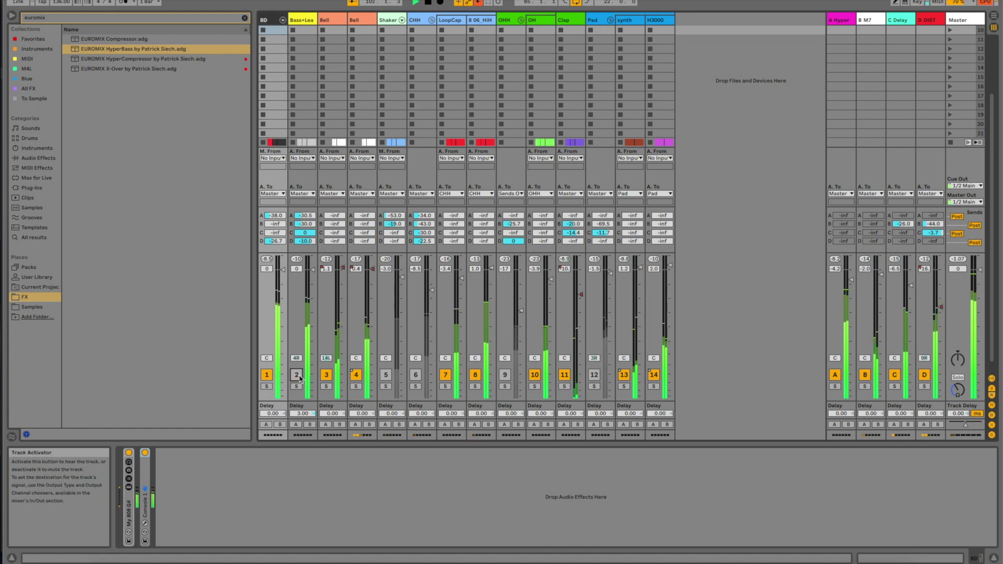
left_click(326, 374)
left_click(356, 375)
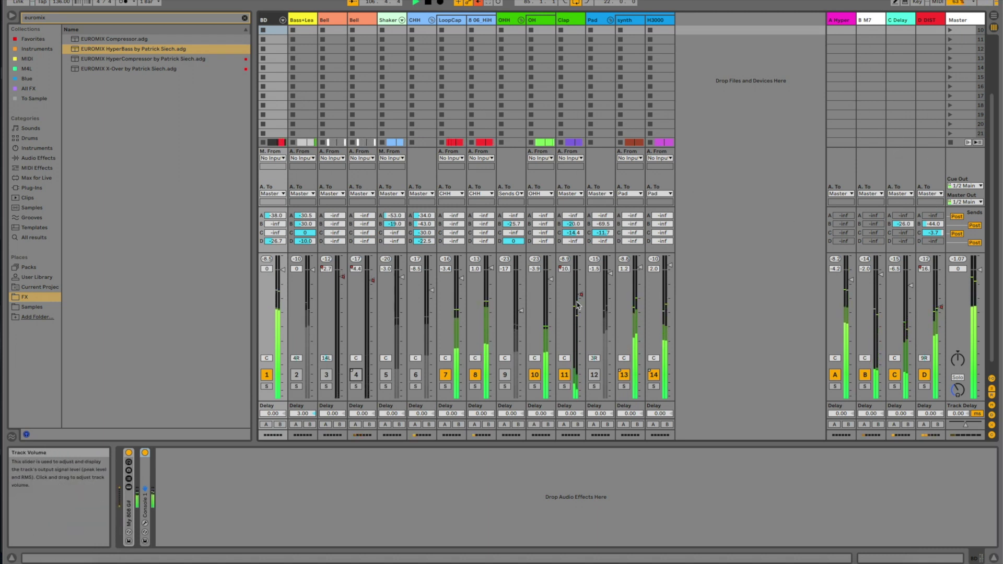
Unmute the Bass+Lead track and both Bell tracks again.
left_click(296, 377)
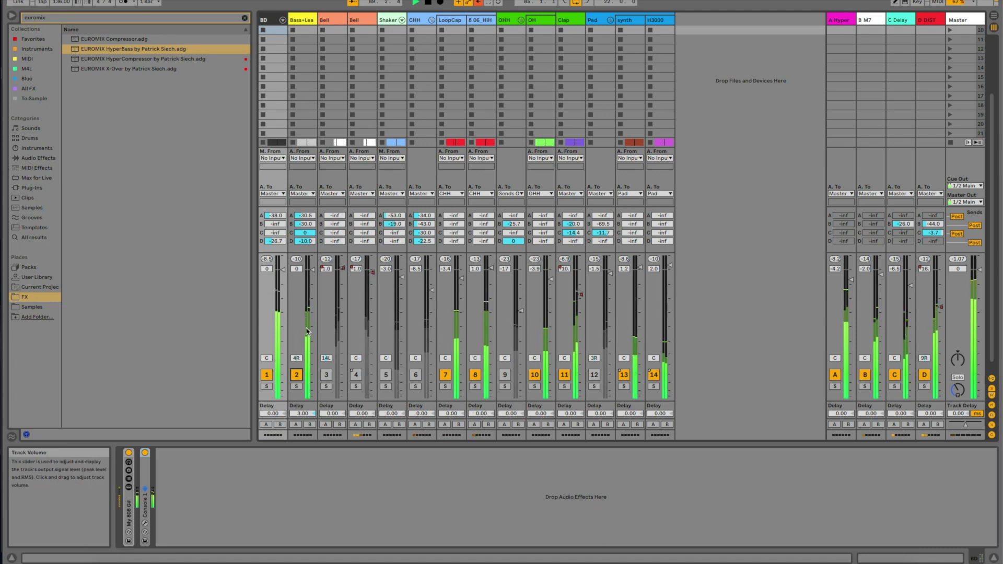
left_click(326, 376)
left_click(357, 376)
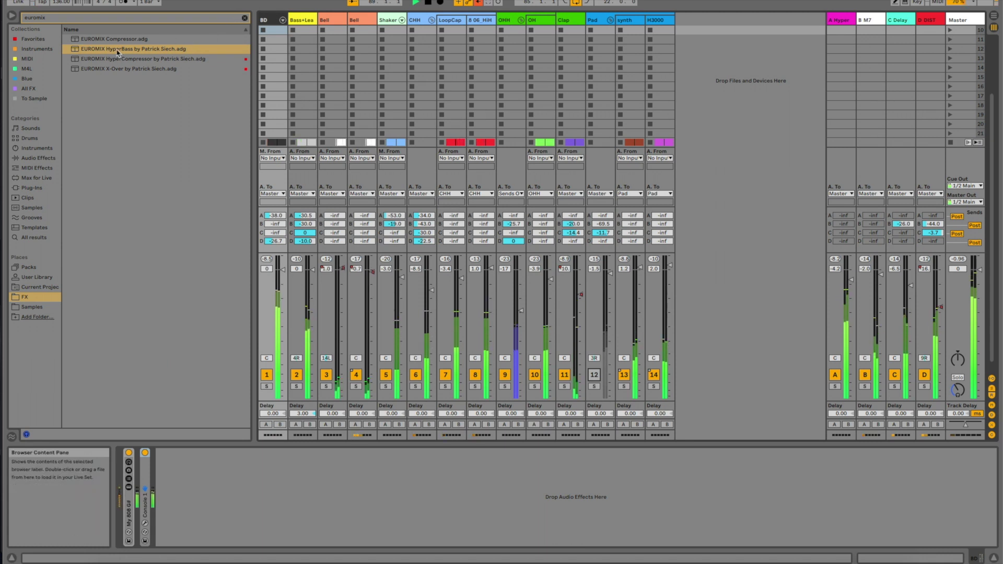
Load EUROMIX HyperBass onto the BD kick chain, paste it onto Bass+Lead, then return to BD.
left_click_drag(118, 52, 206, 497)
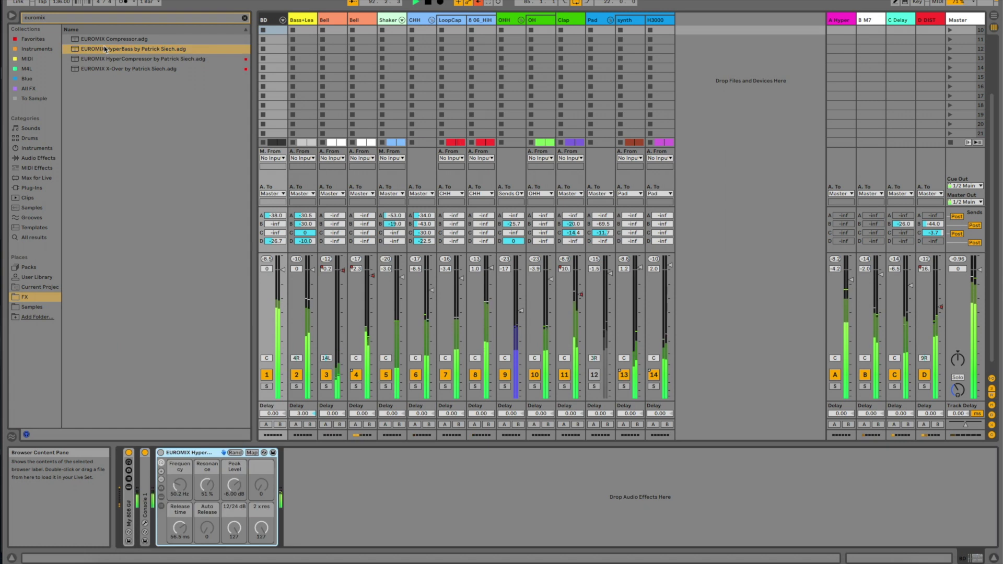
left_click(303, 21)
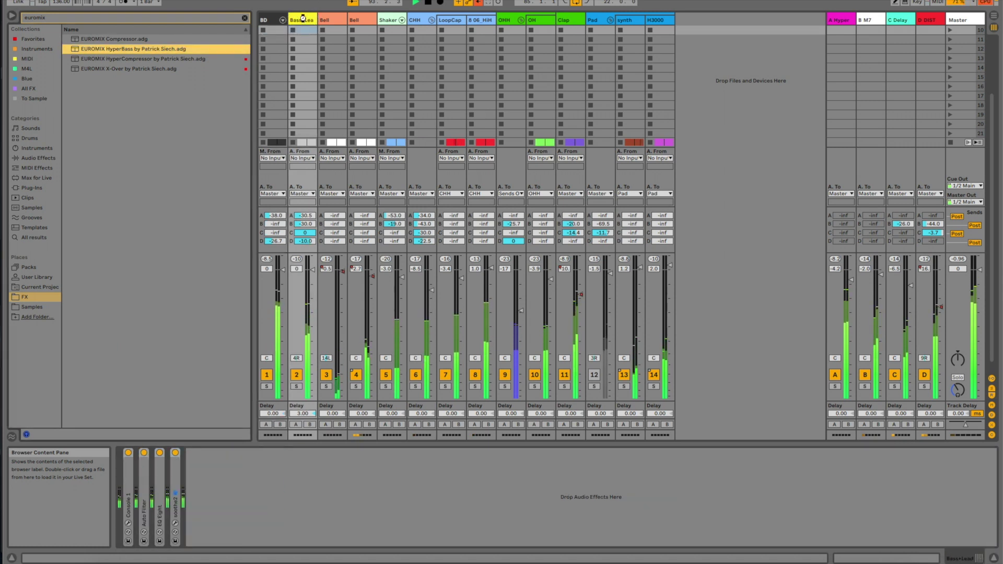
key("Return")
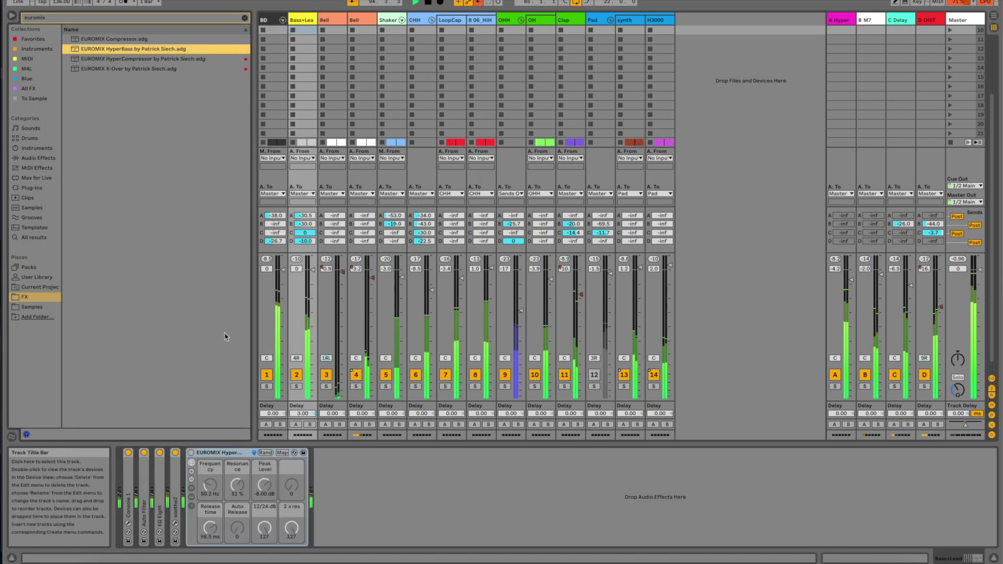
left_click(262, 376)
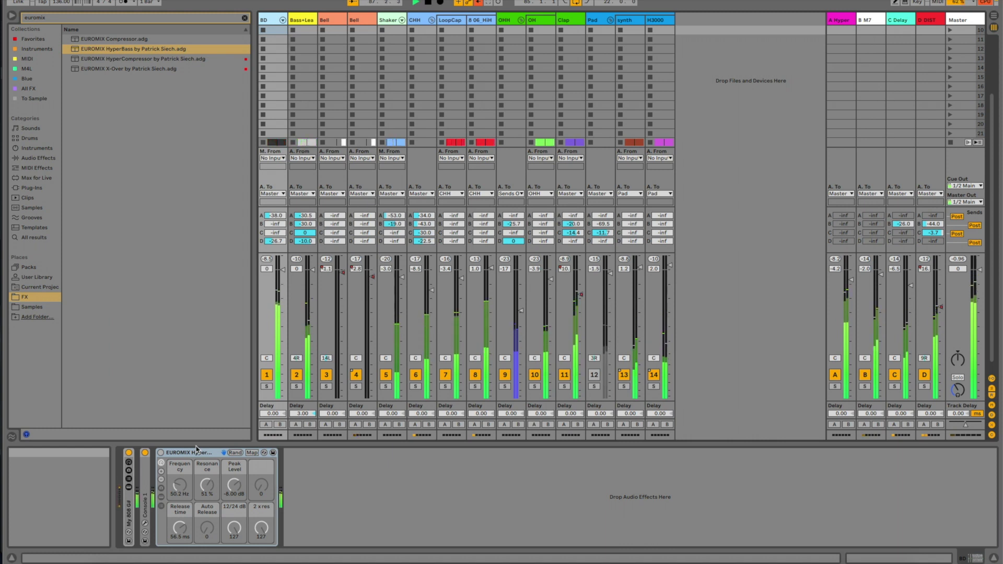
mouse_move(196, 449)
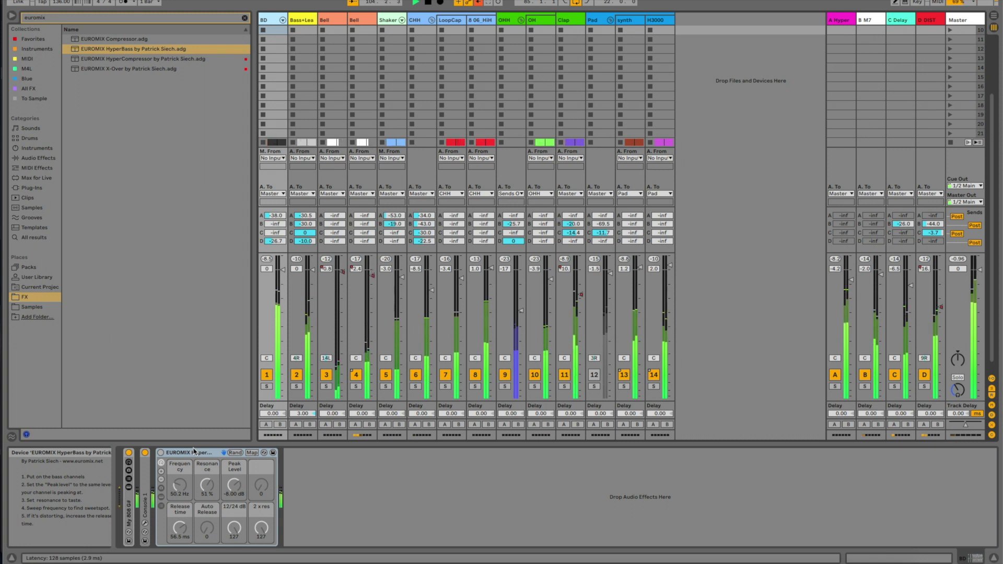
Collapse and re-expand the HyperBass rack, switch it back on, and raise Frequency to about 300 Hz.
double_click(200, 452)
double_click(163, 481)
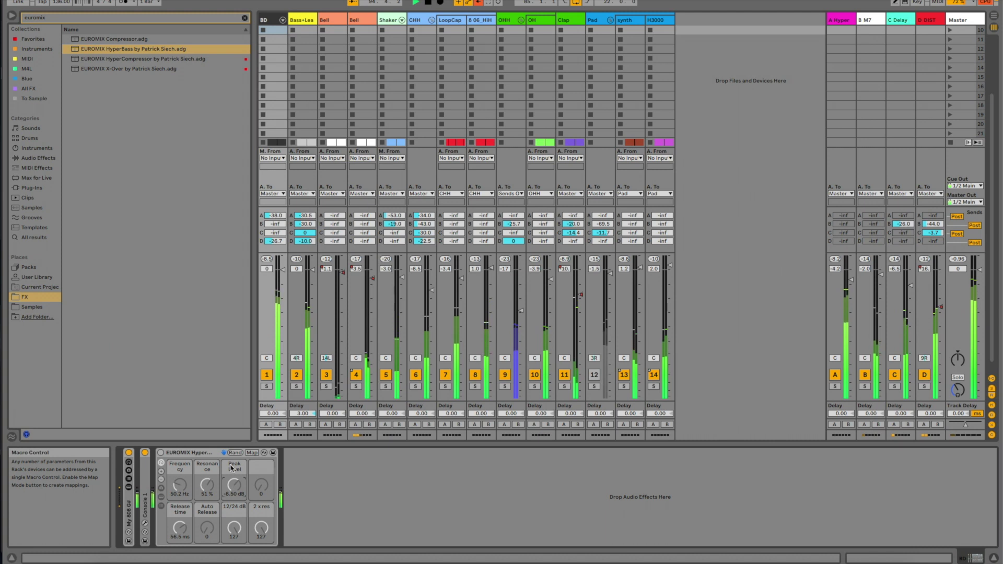
left_click_drag(181, 489, 207, 494)
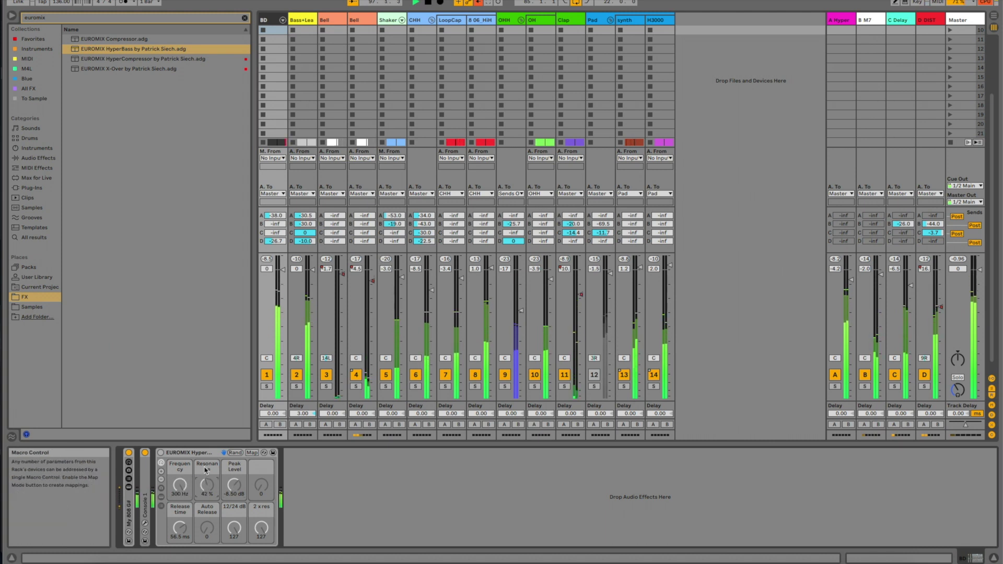
left_click(161, 453)
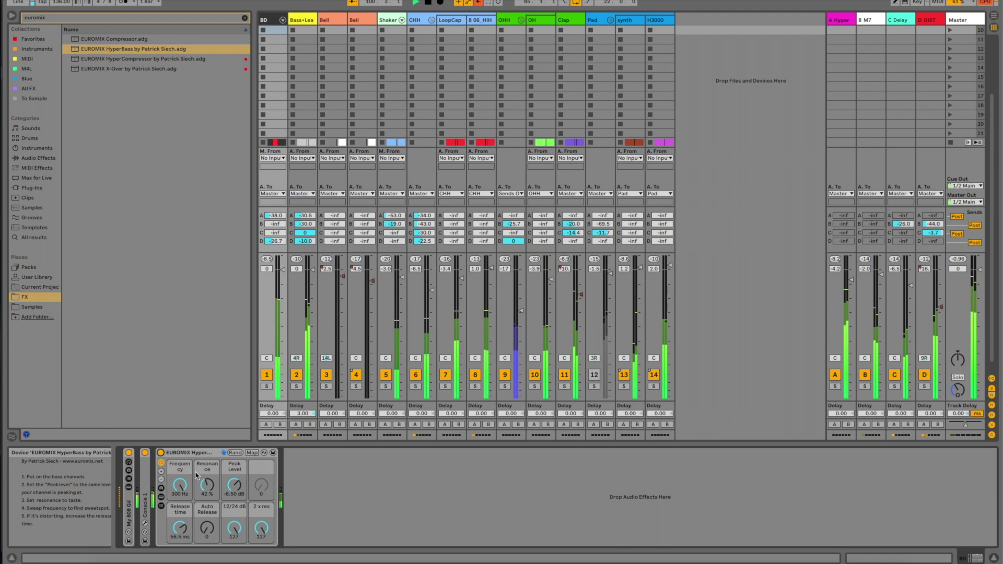
Sweep the Frequency macro down to 45.6 Hz and raise Resonance slightly to 43%.
left_click_drag(180, 485, 180, 491)
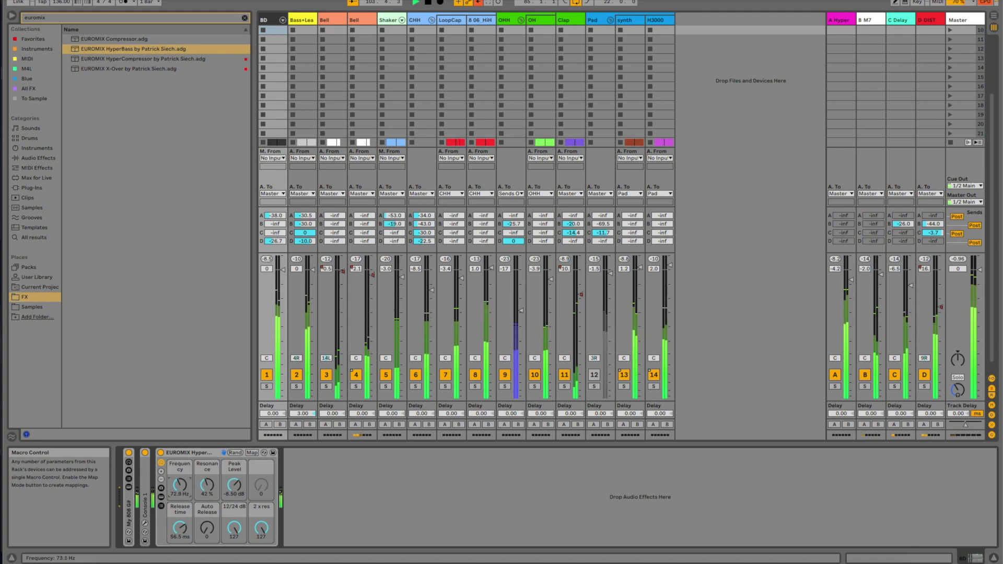
left_click_drag(180, 485, 179, 488)
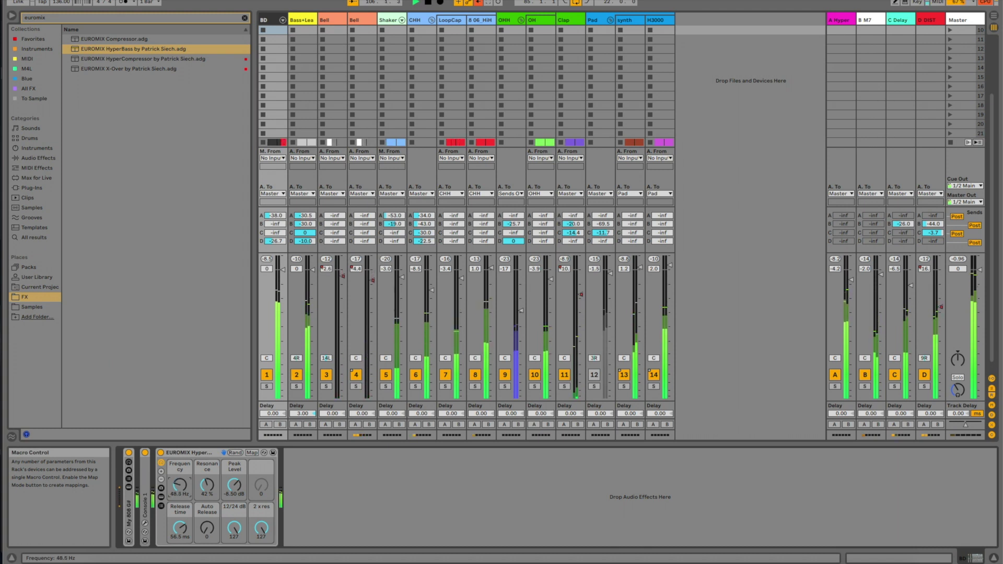
left_click_drag(180, 485, 180, 485)
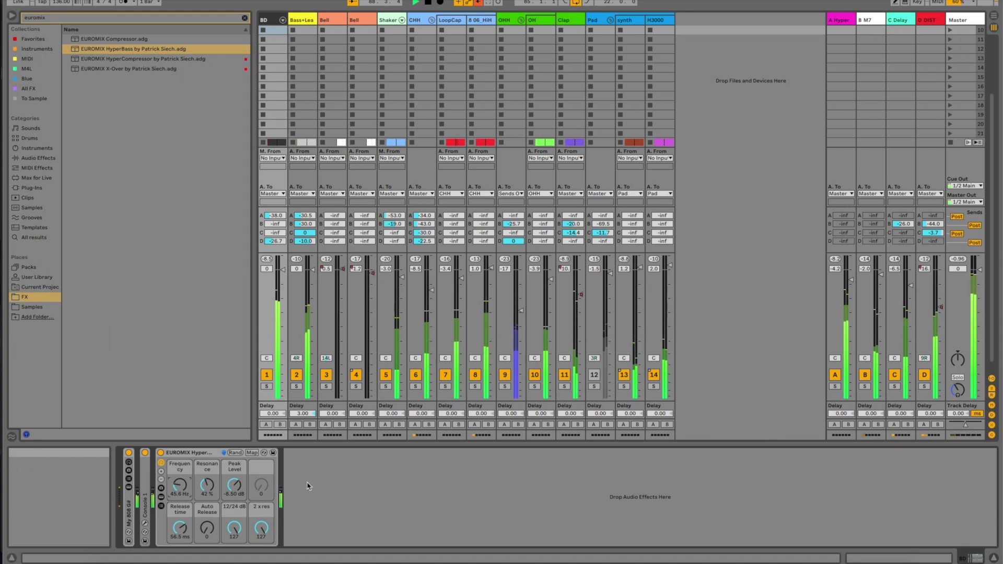
mouse_move(203, 494)
left_mouse_down()
mouse_move(203, 483)
mouse_move(203, 493)
left_mouse_up()
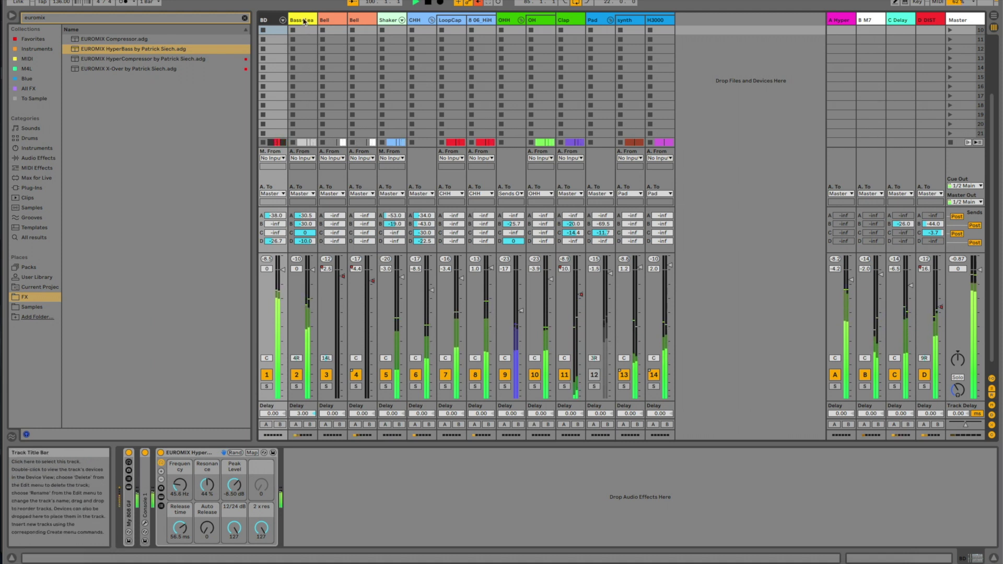
Show the Bass+Lead track's devices and reset the track peak readouts.
left_click(303, 340)
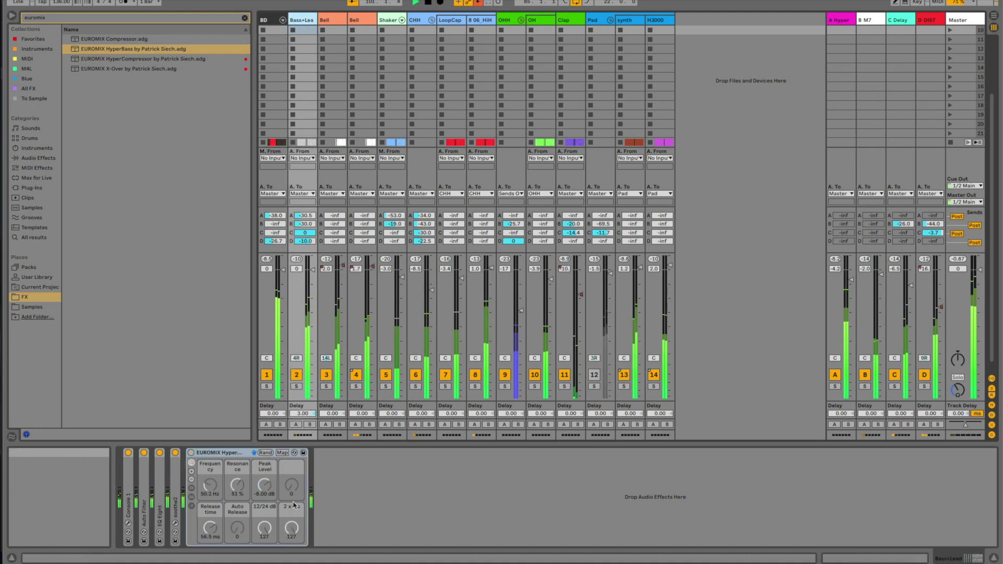
left_click(295, 259)
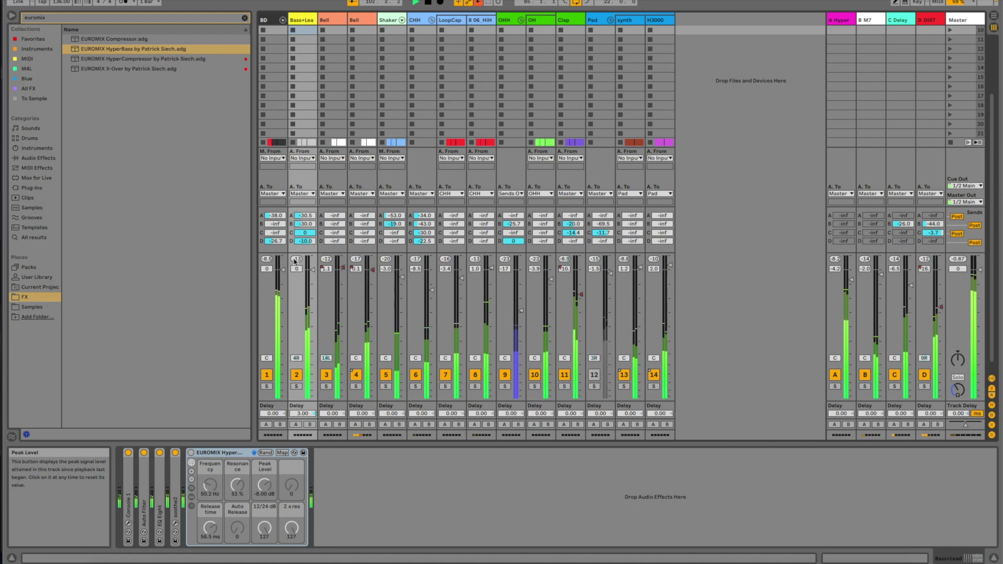
left_click(294, 261)
left_click(296, 260)
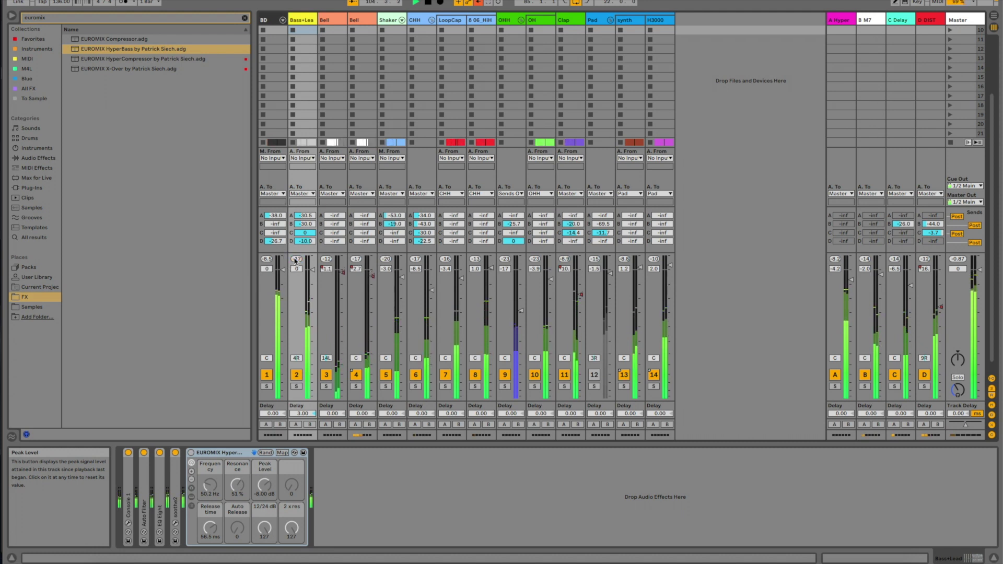
Set the Bass+Lead HyperBass Frequency macro to 45 Hz.
left_click(267, 489)
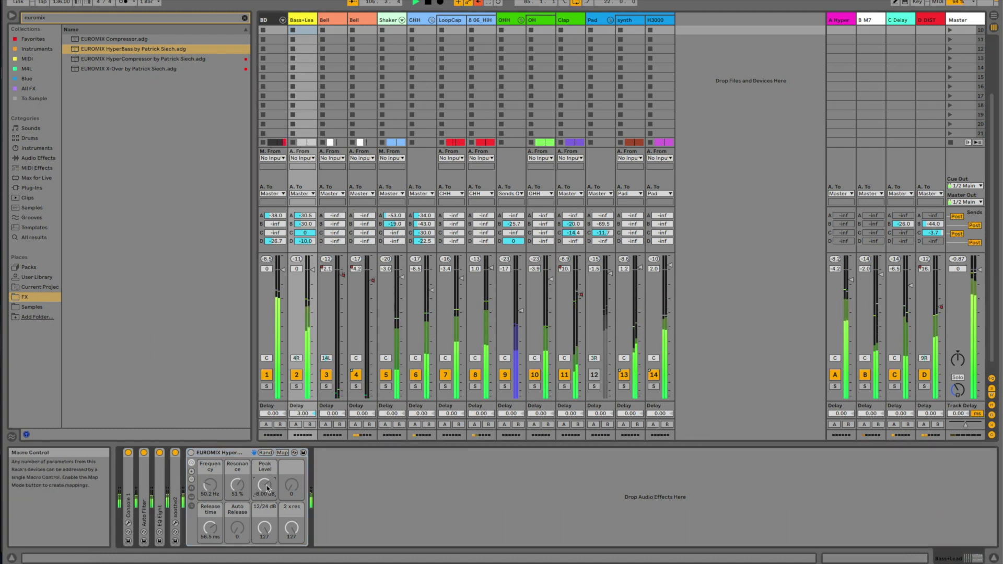
scroll(267, 489, "down", 3)
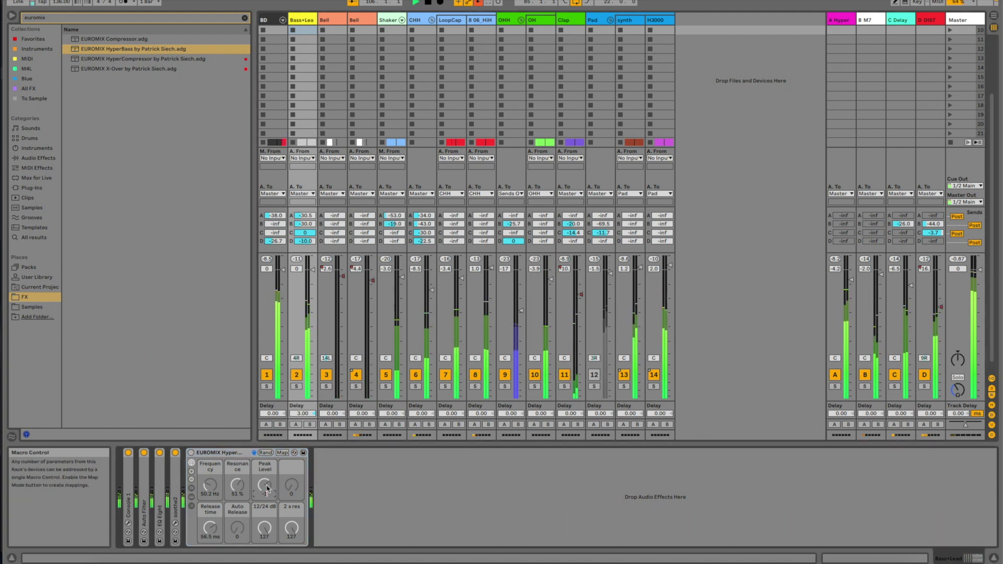
left_click(210, 484)
scroll(210, 485, "up", 5)
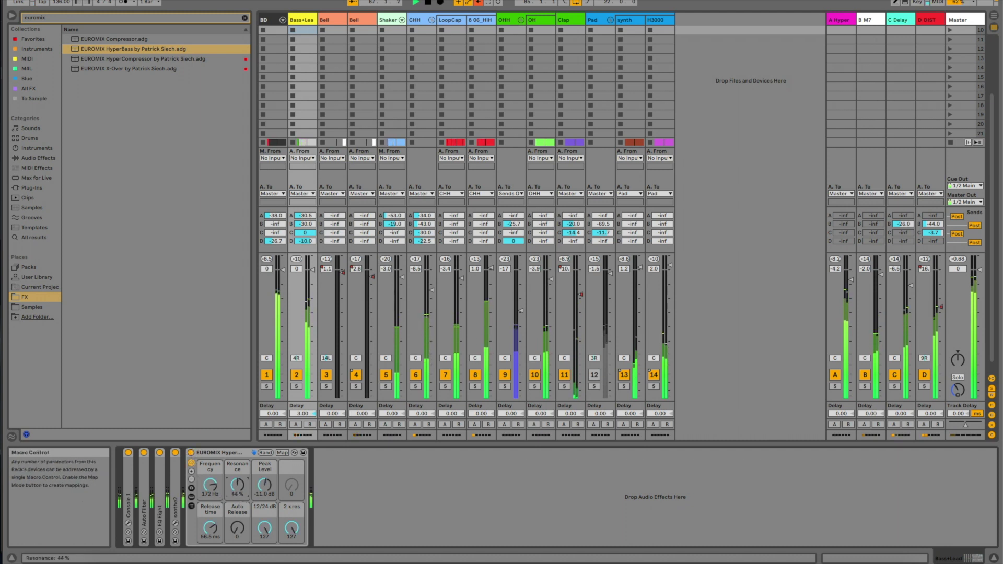
left_click_drag(210, 485, 210, 492)
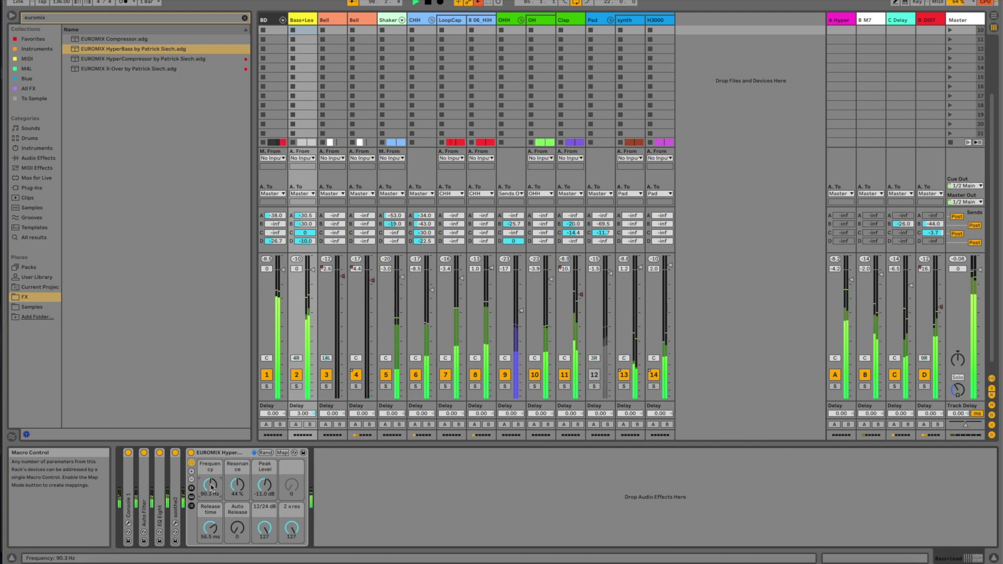
type("4")
key("Return")
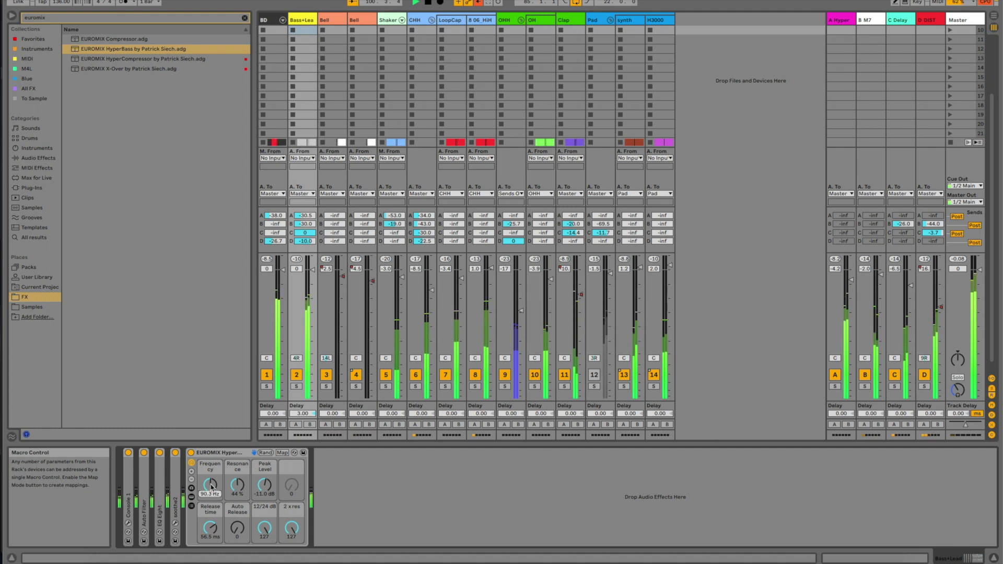
type("4")
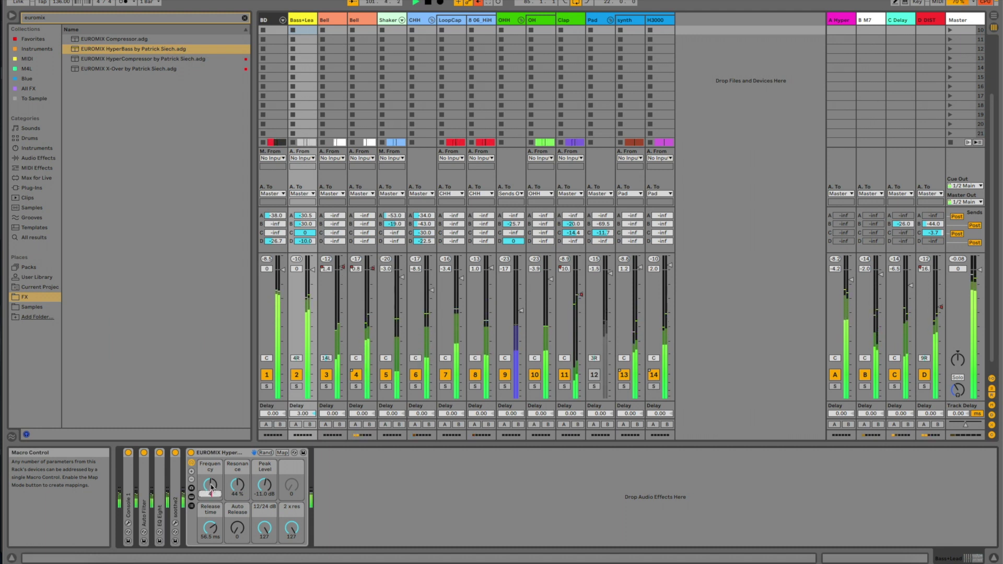
type("5")
key("Return")
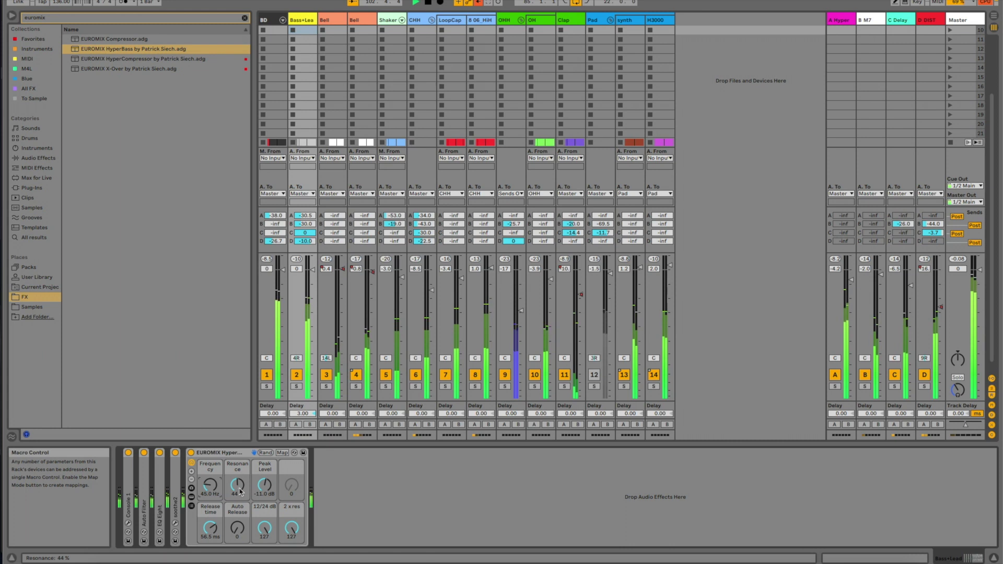
Raise the HyperBass resonance to about 48% and lengthen its release time.
left_click_drag(238, 485, 237, 494)
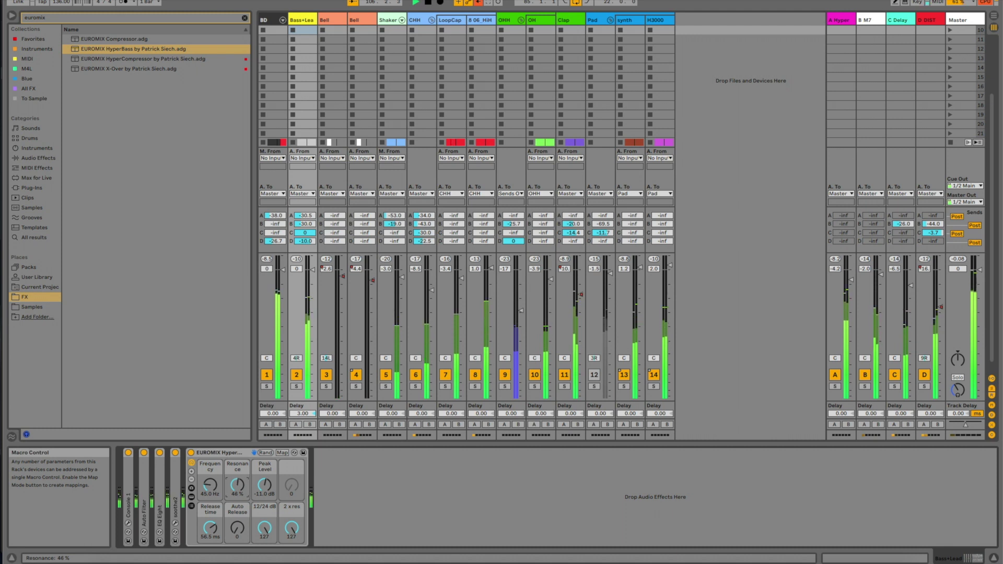
left_click_drag(237, 485, 237, 488)
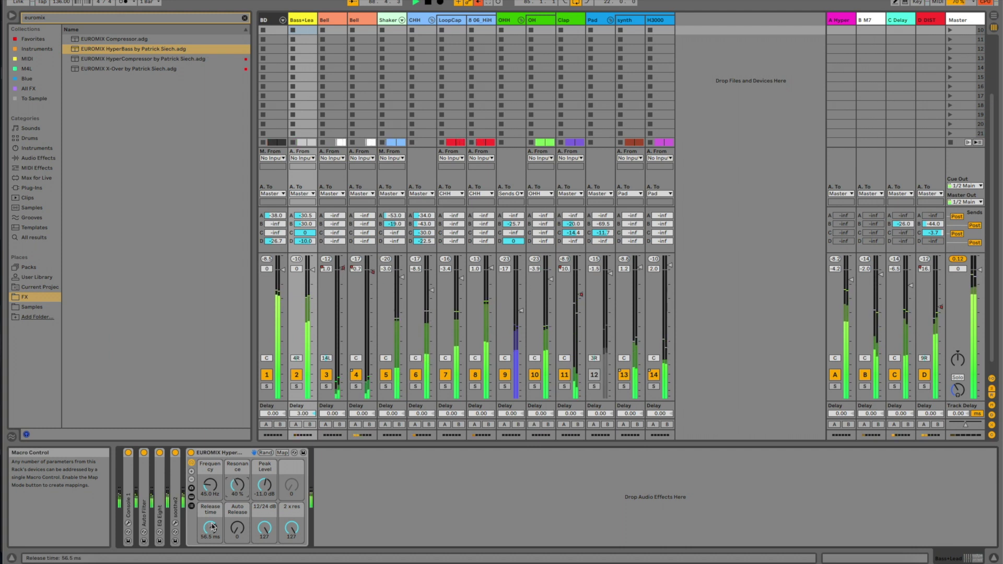
left_click_drag(212, 528, 210, 537)
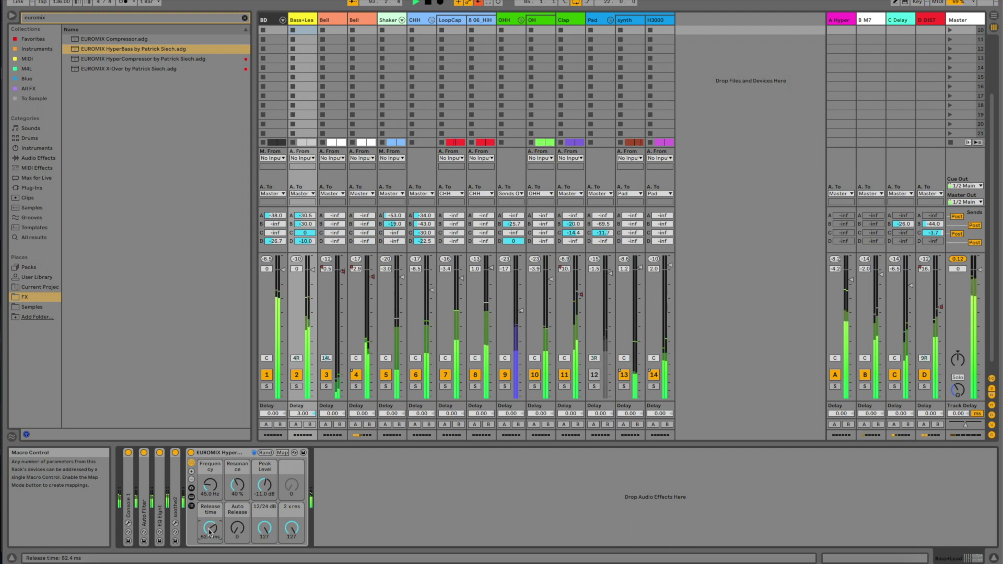
Set the BD HyperBass release to 76.1 ms, then shorten the Bass+Lead release time.
left_click(268, 21)
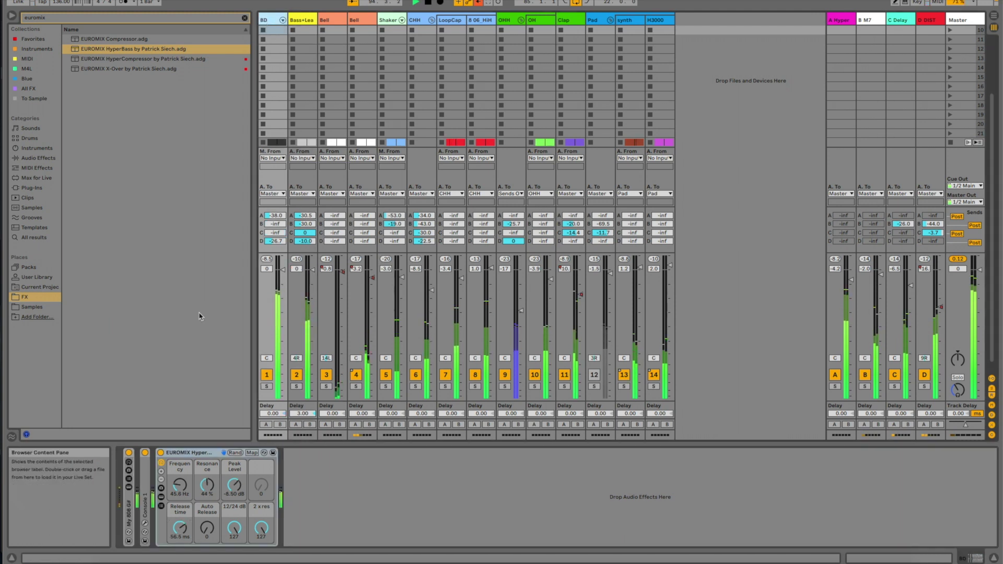
left_click_drag(181, 534, 181, 554)
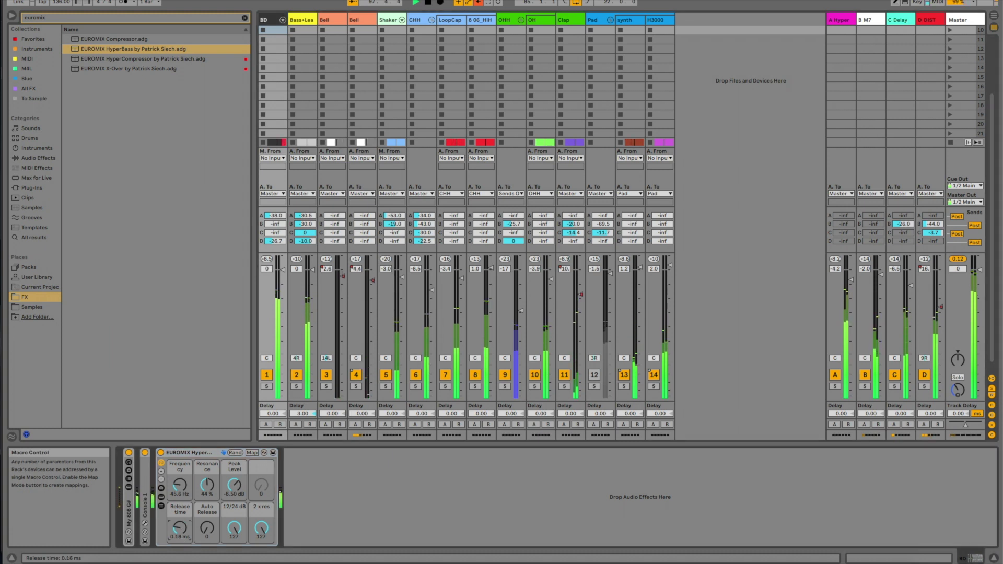
left_click_drag(180, 529, 180, 525)
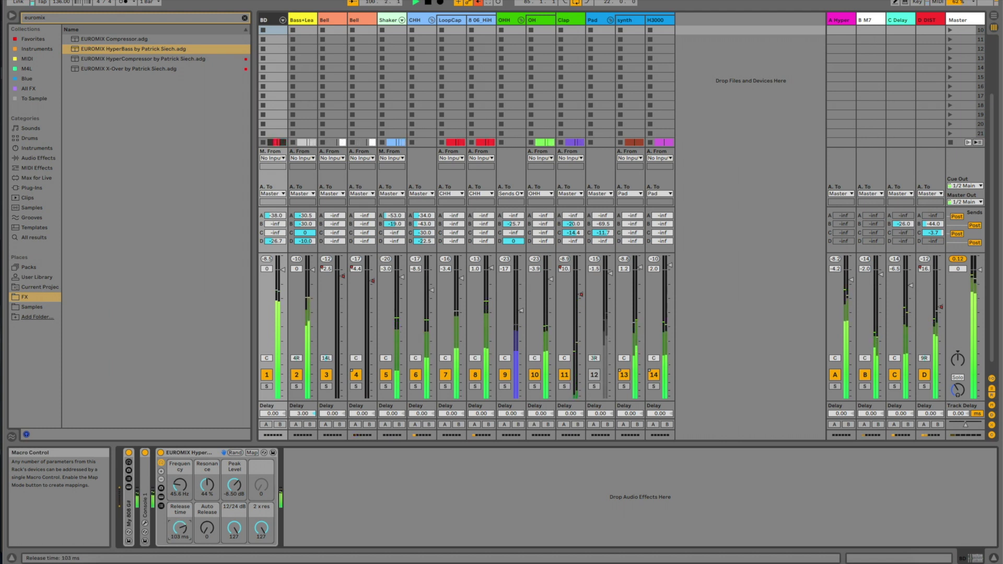
left_click_drag(180, 528, 181, 530)
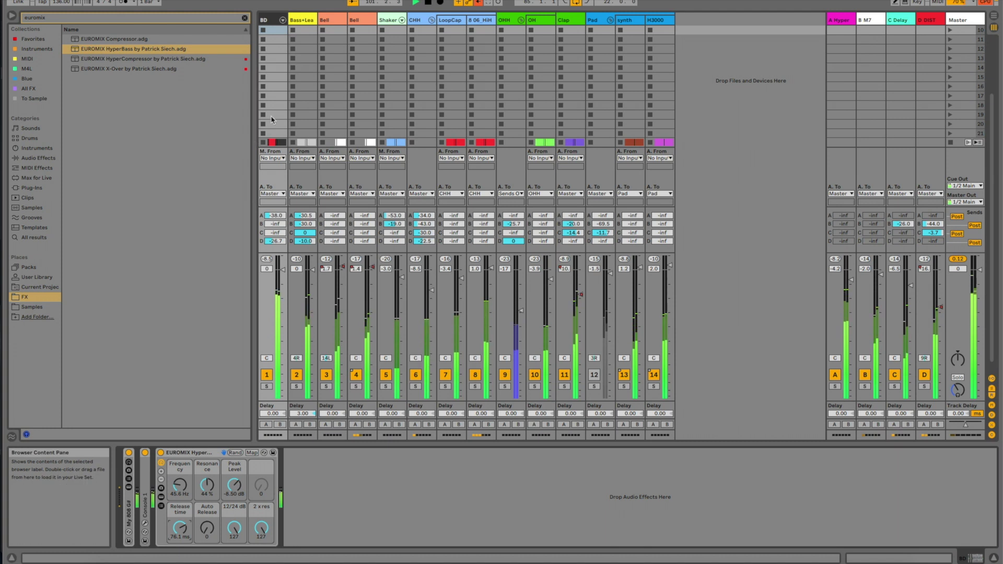
left_click(298, 30)
left_click_drag(210, 528, 210, 525)
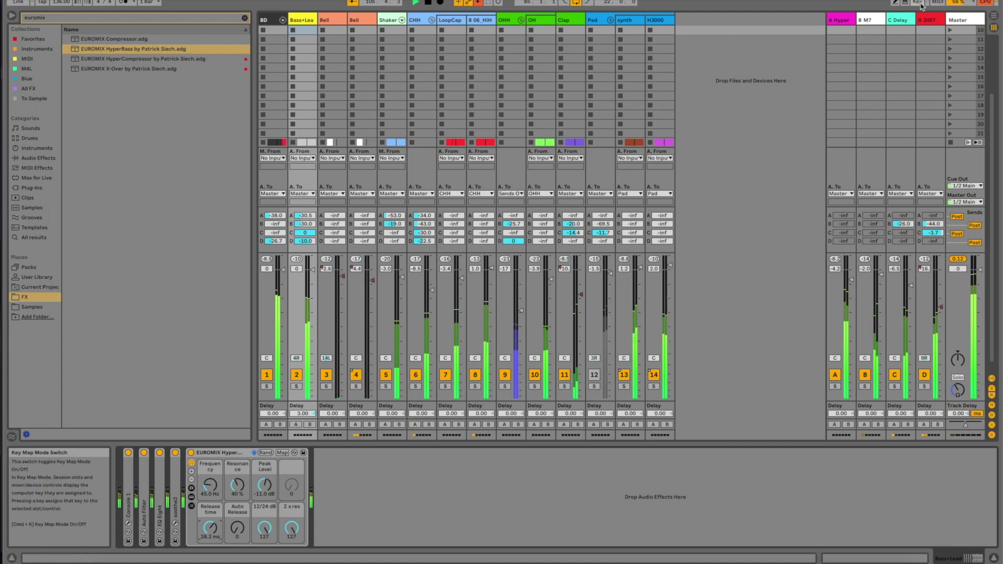
Map the J key to the EUROMIX on/off switch on Bass+Lead and BD, then reset the master peak readout.
left_click(922, 6)
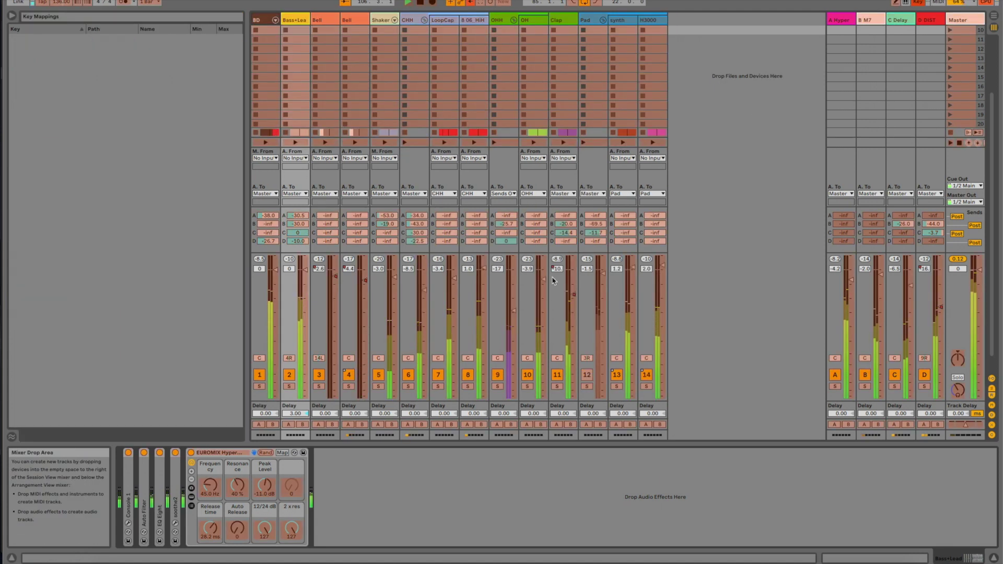
left_click(191, 453)
key("j")
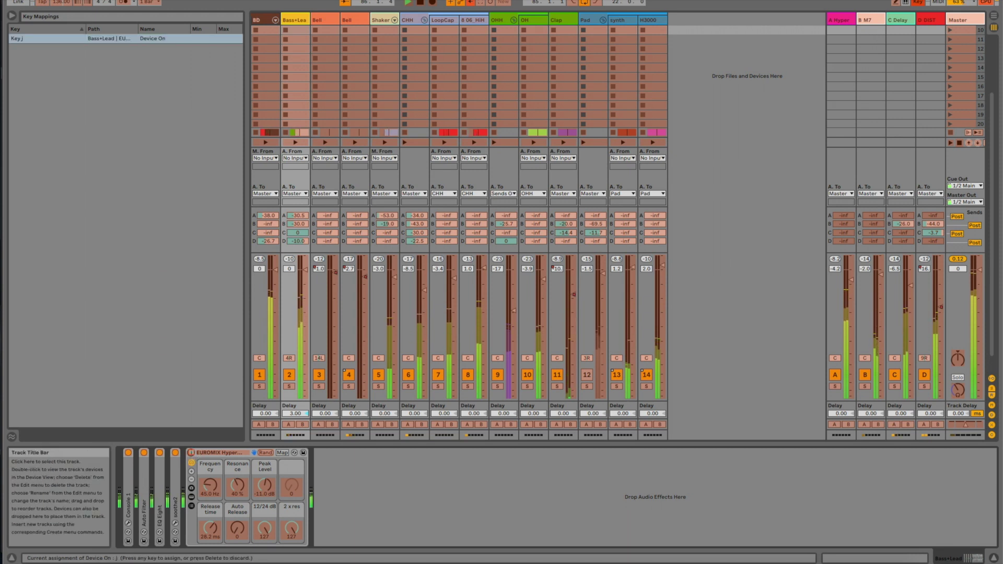
left_click(261, 22)
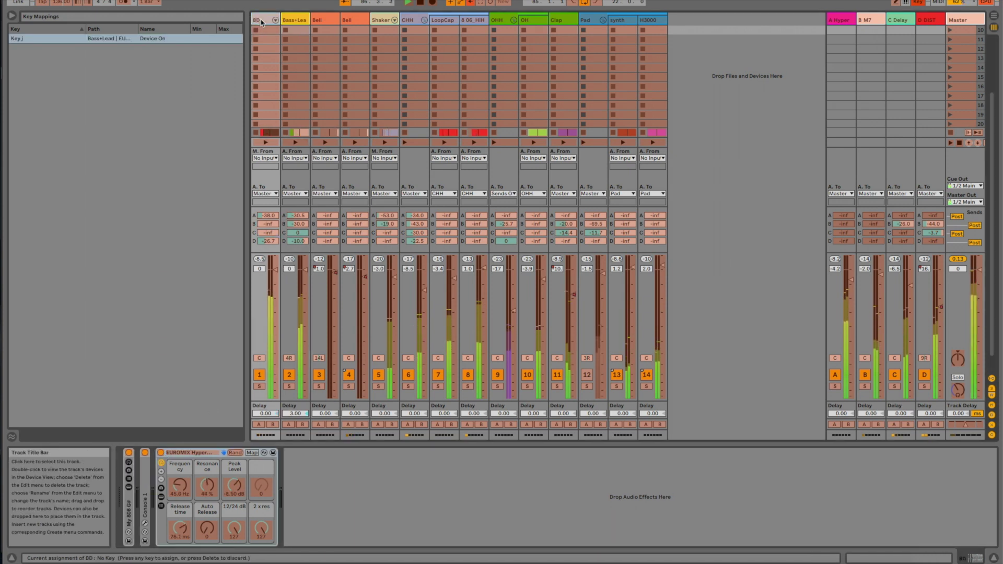
left_click(161, 453)
key("j")
key("ctrl+k")
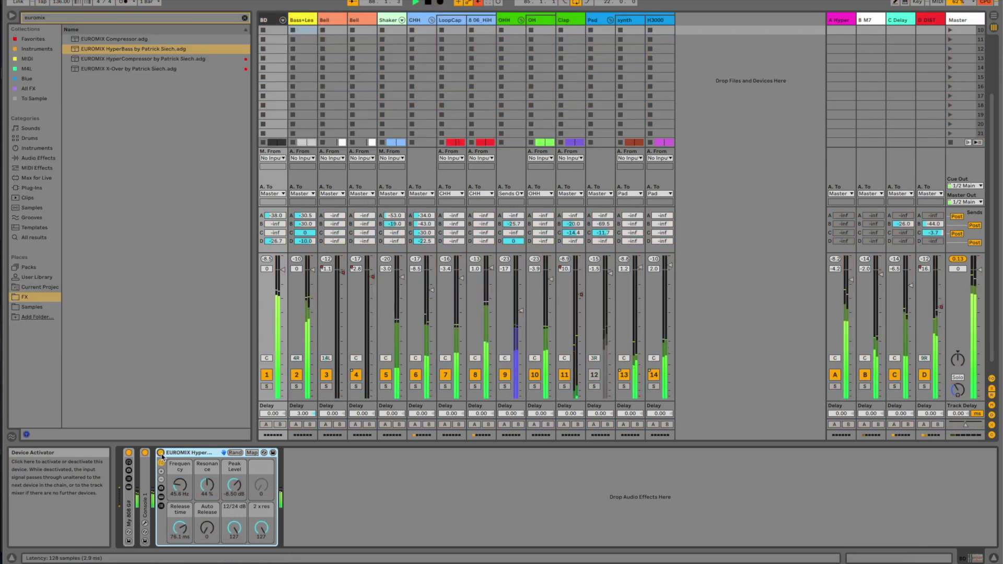
left_click(959, 260)
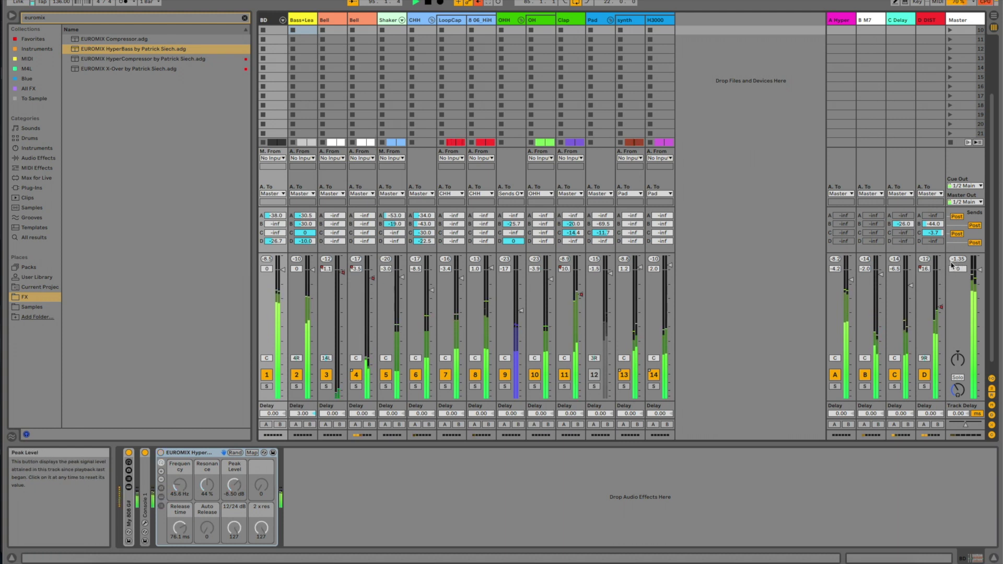
Reset the Master track's peak level readout.
left_click(952, 260)
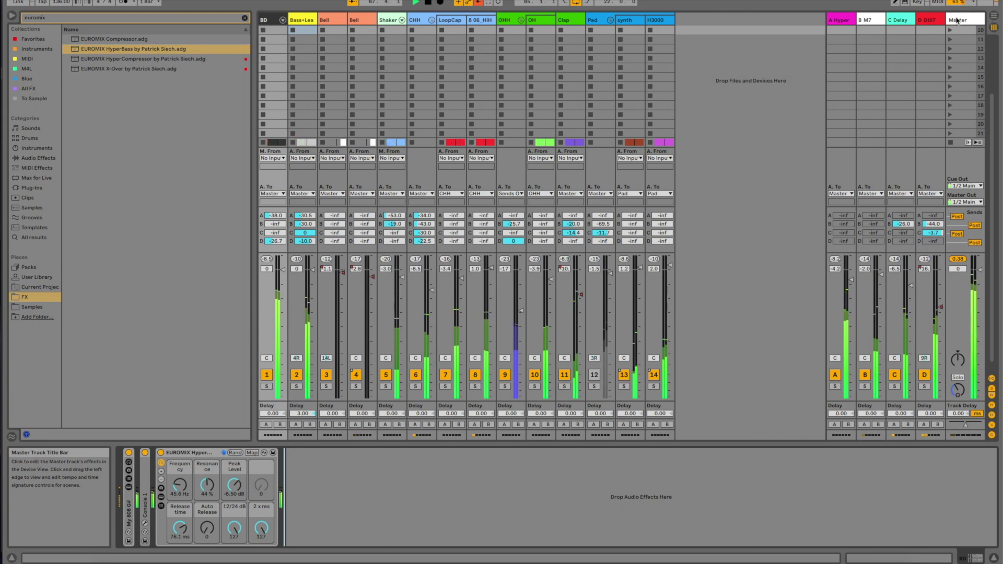
Show the Master devices and arrange the WLM Plus, SPAN and Weiss MM-1 windows side by side.
left_click(958, 20)
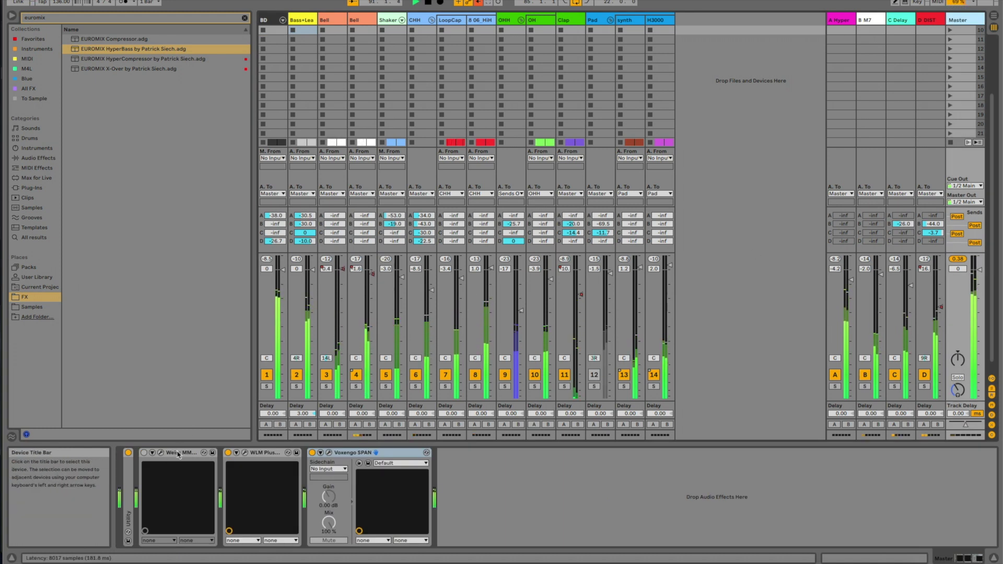
left_click(243, 453)
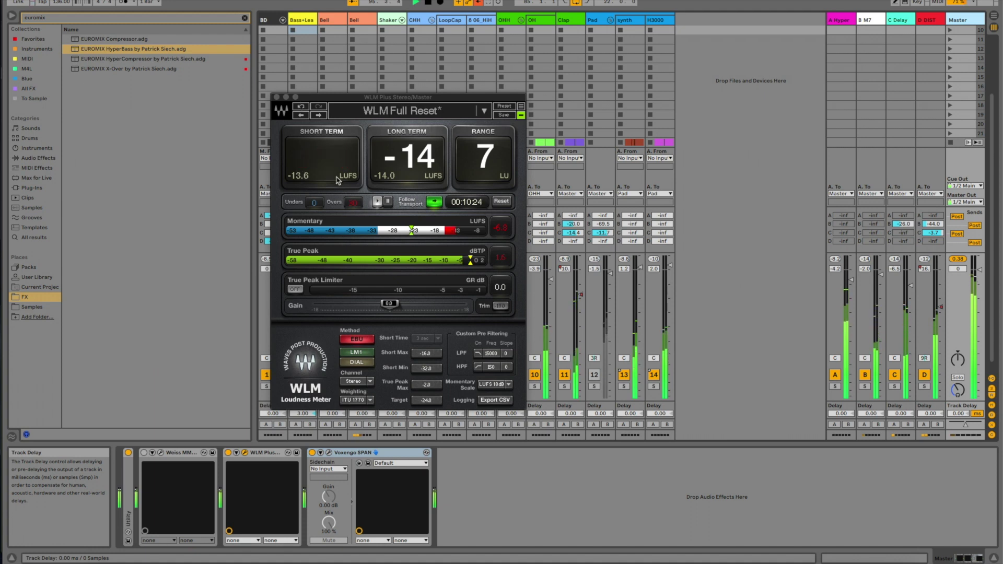
left_click(328, 452)
left_click_drag(456, 92, 602, 94)
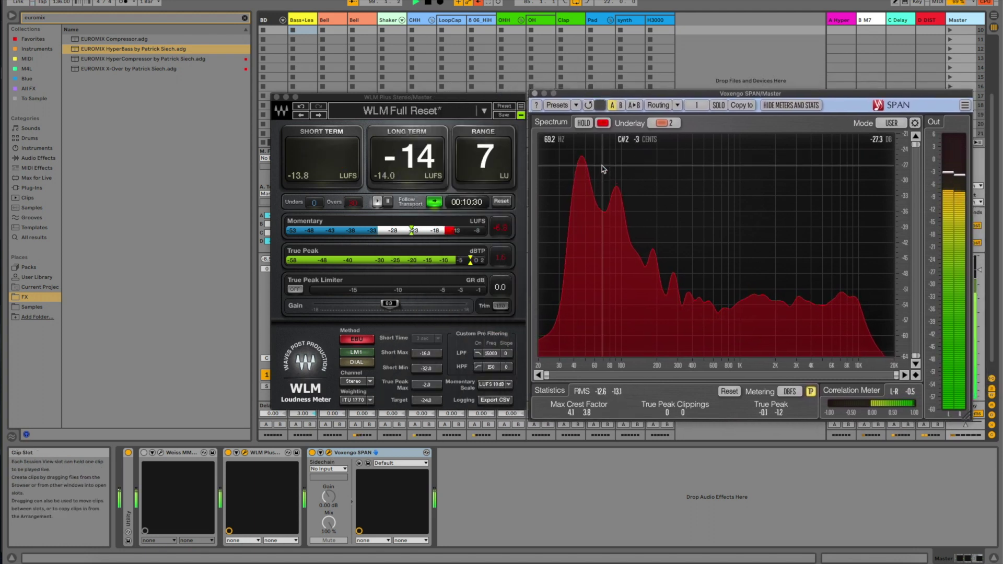
left_click(160, 453)
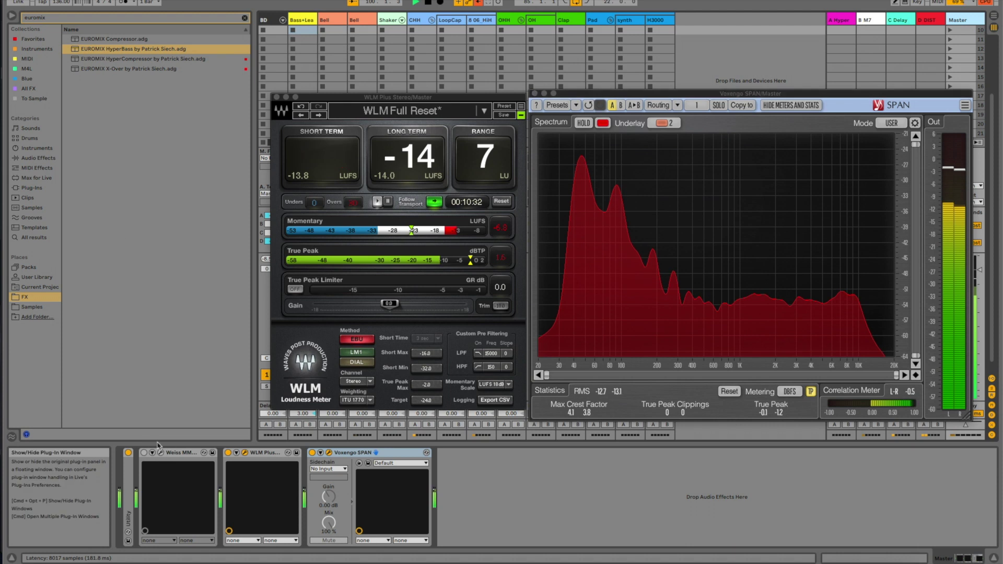
left_click_drag(205, 116, 160, 106)
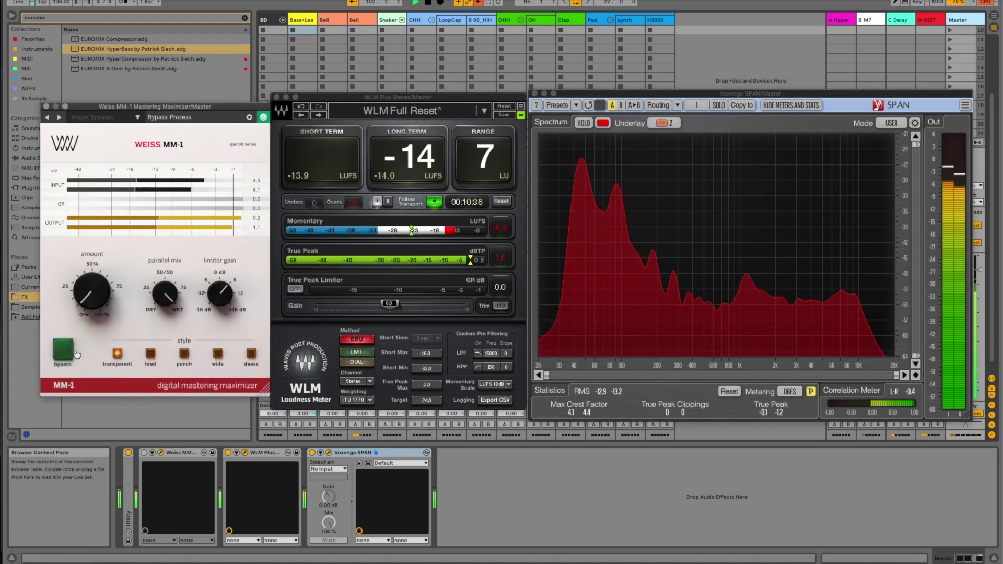
Switch the Weiss maximiser on, reset the loudness measurement, and close the SPAN window.
left_click(143, 454)
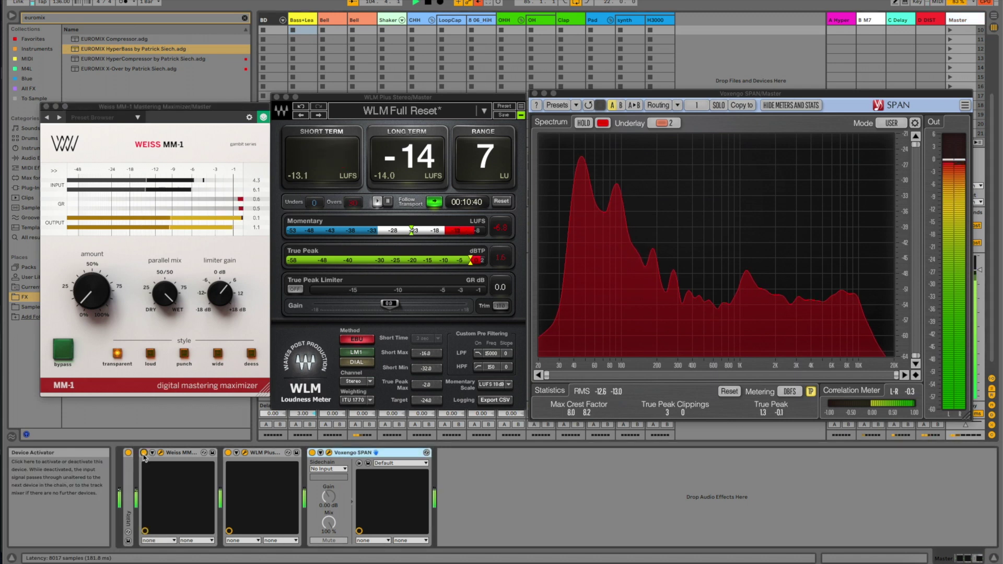
left_click(503, 201)
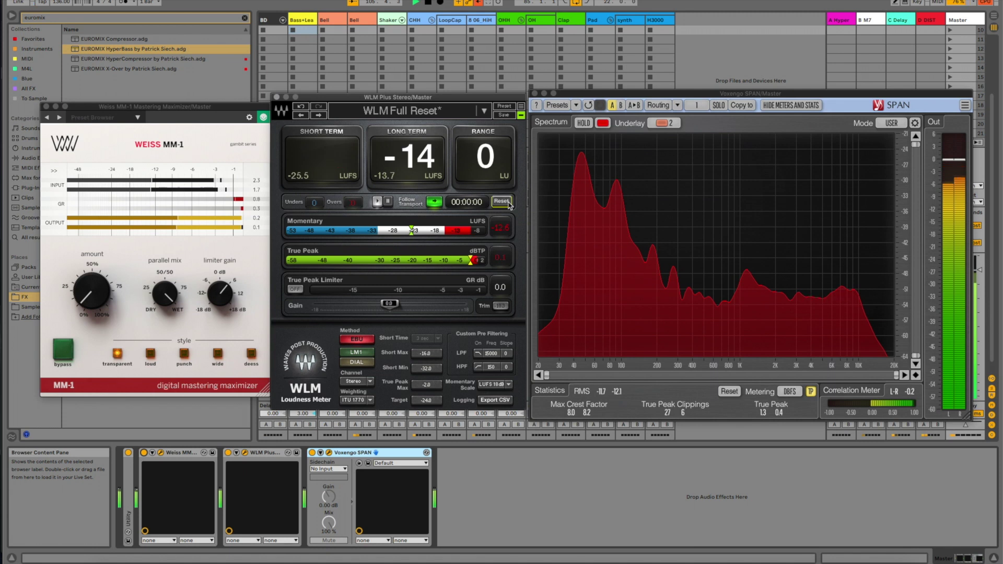
left_click(536, 94)
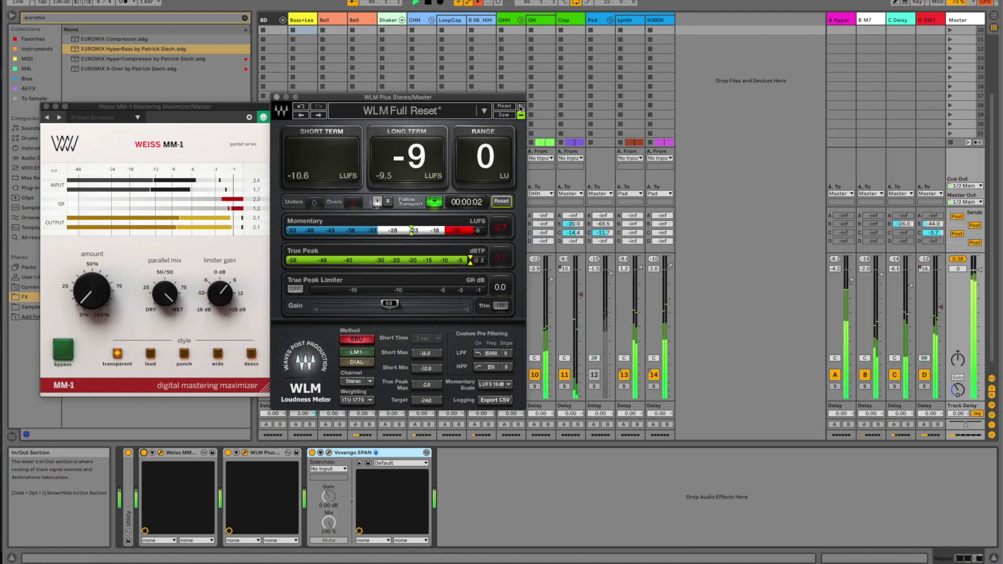
left_click_drag(415, 97, 425, 93)
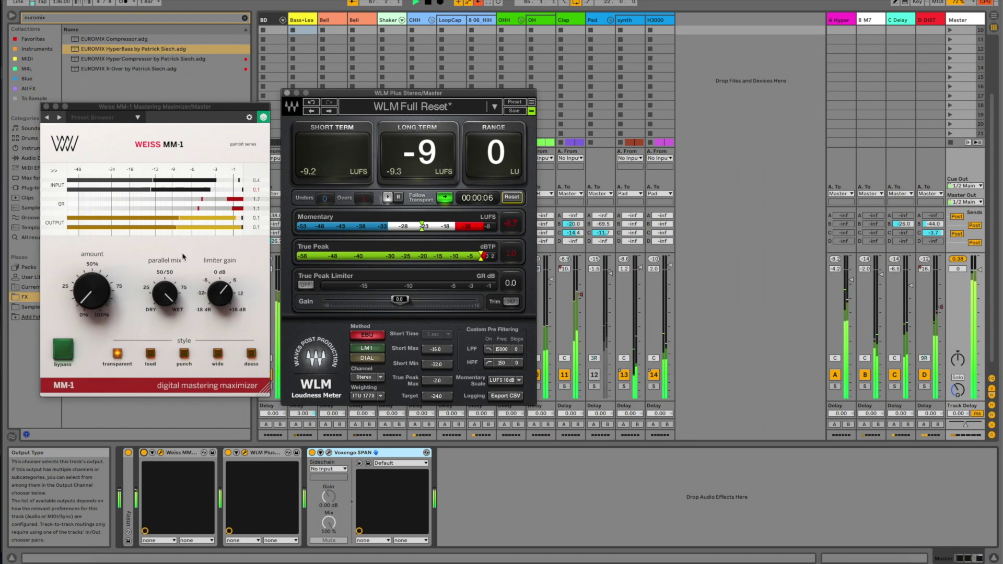
Raise the Master's Weiss MM-1 limiter gain to 6.0 dB and reset the WLM loudness meter.
left_click(302, 22)
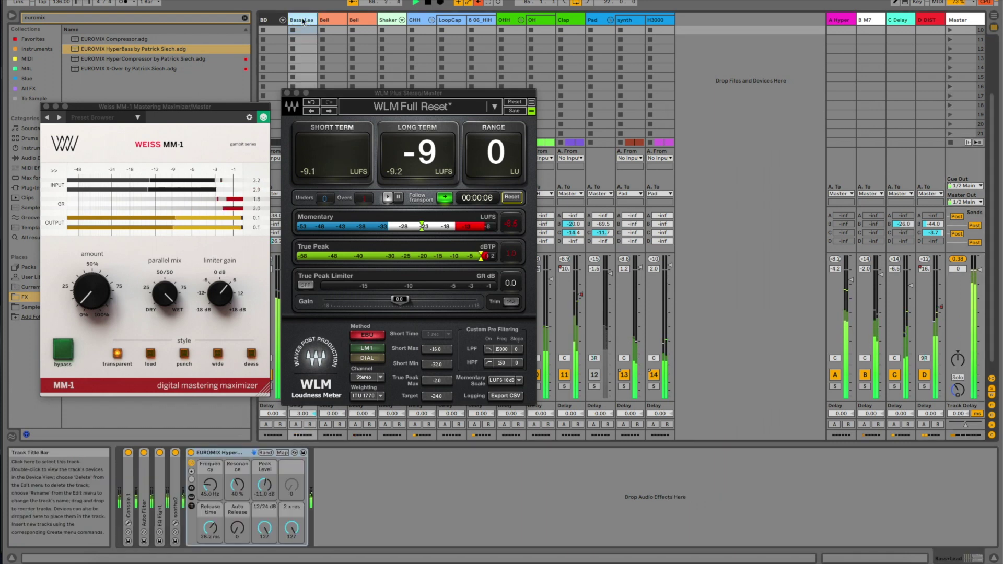
left_click(964, 20)
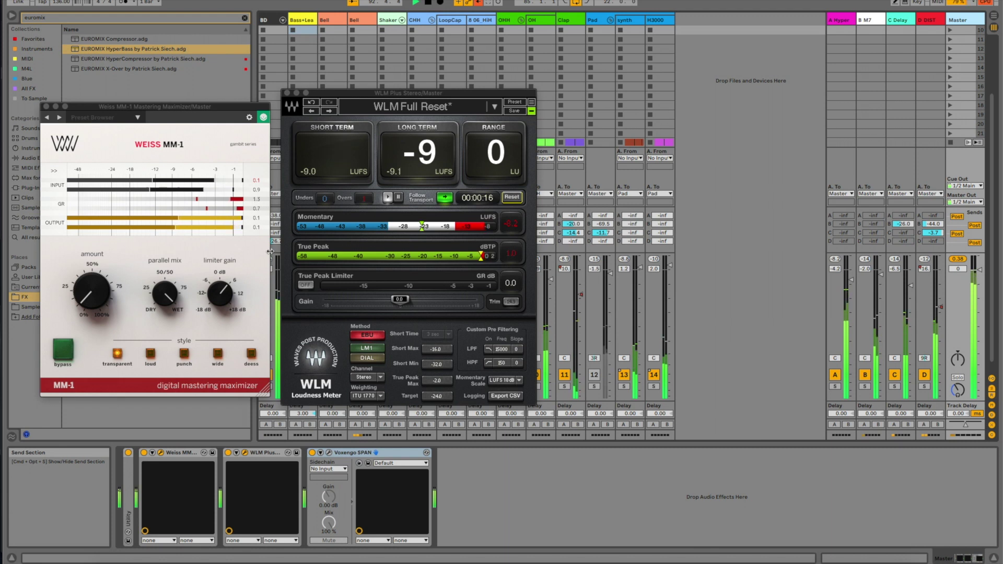
mouse_move(223, 292)
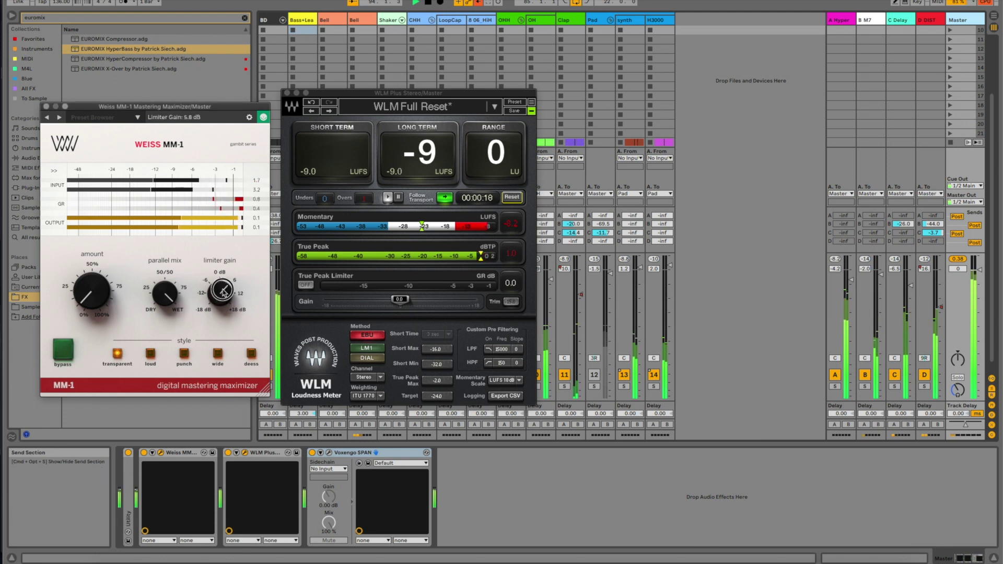
left_click_drag(223, 292, 223, 289)
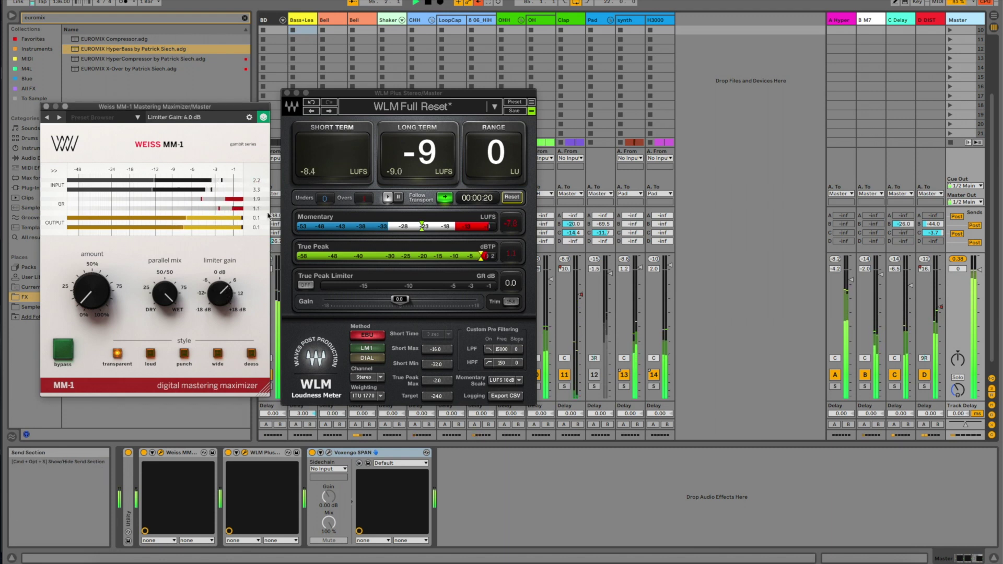
left_click(512, 197)
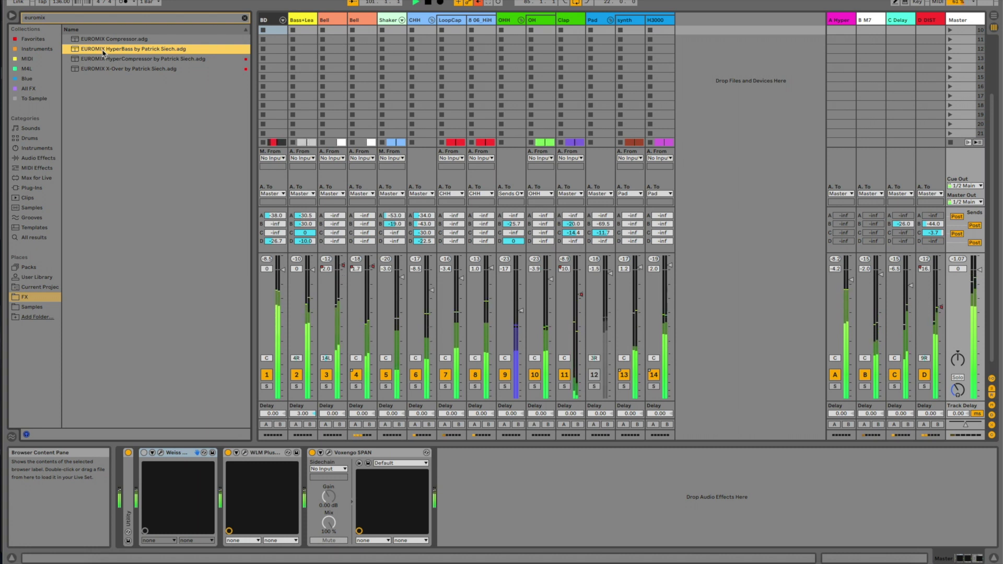
Insert EUROMIX HyperBass before the Weiss limiter on the master and sweep its Frequency to 46.0 Hz.
left_click_drag(103, 51, 144, 473)
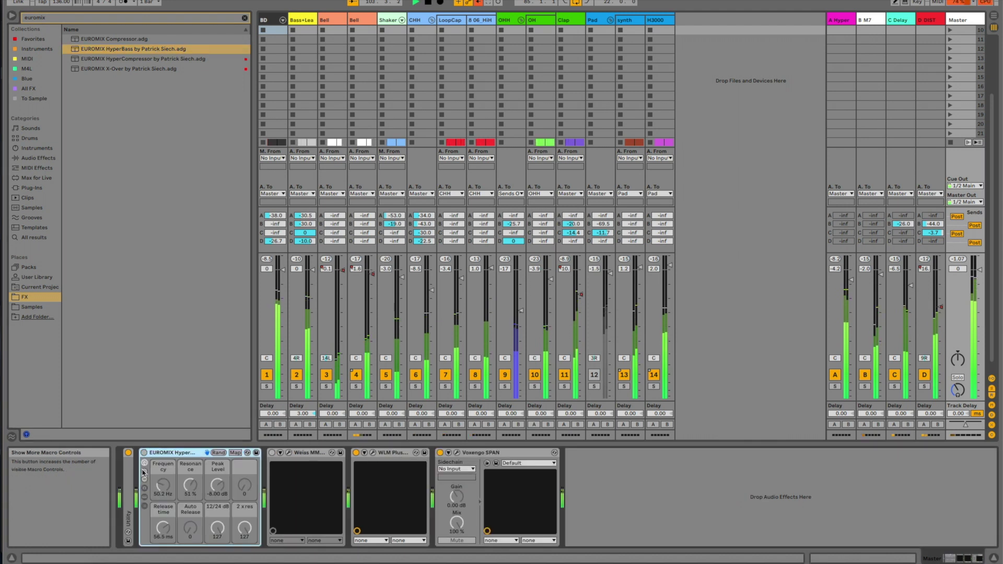
left_click(218, 487)
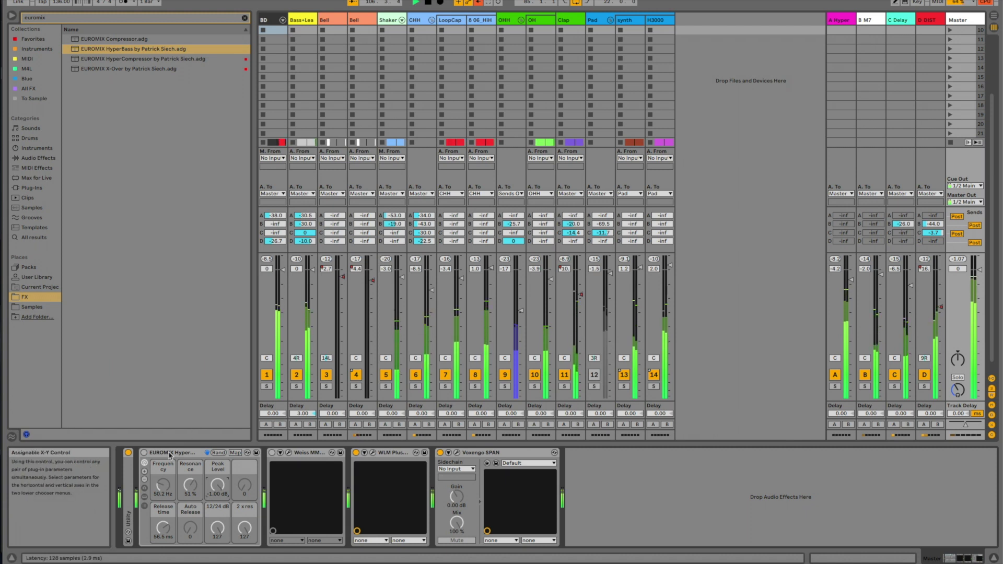
left_click(189, 489)
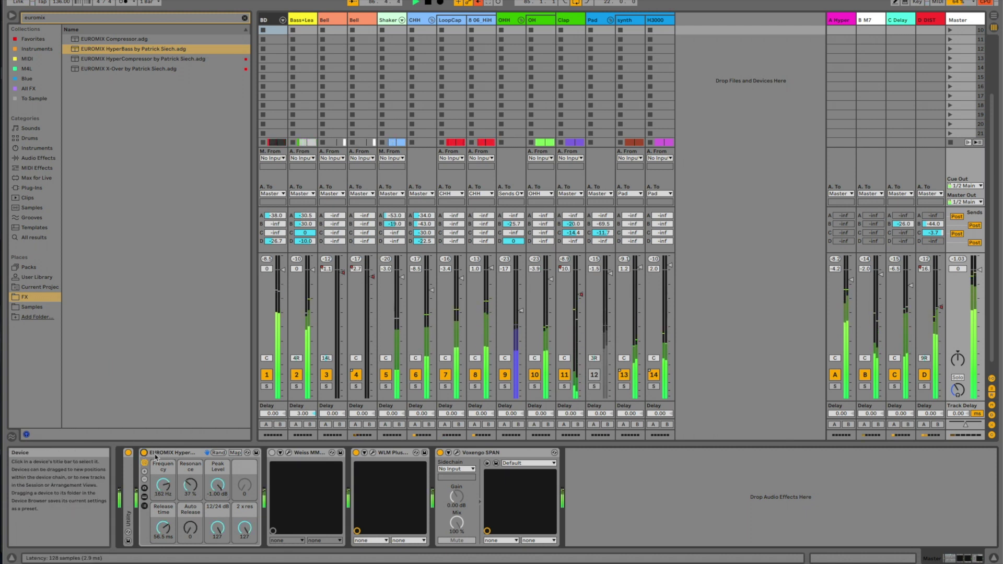
left_click(163, 485)
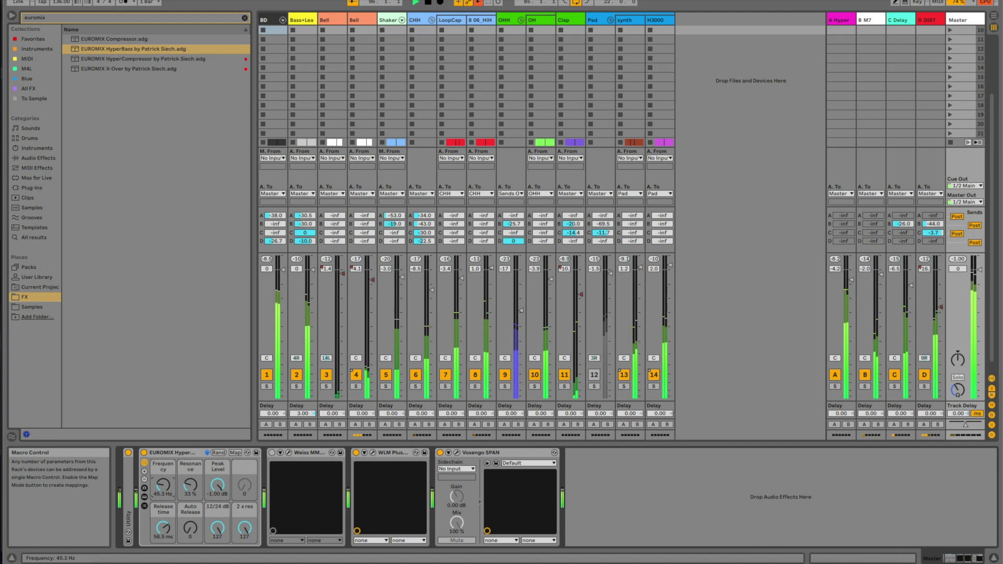
Set the master HyperBass release to 34.4 ms and resonance to 37%.
left_click_drag(169, 523, 169, 528)
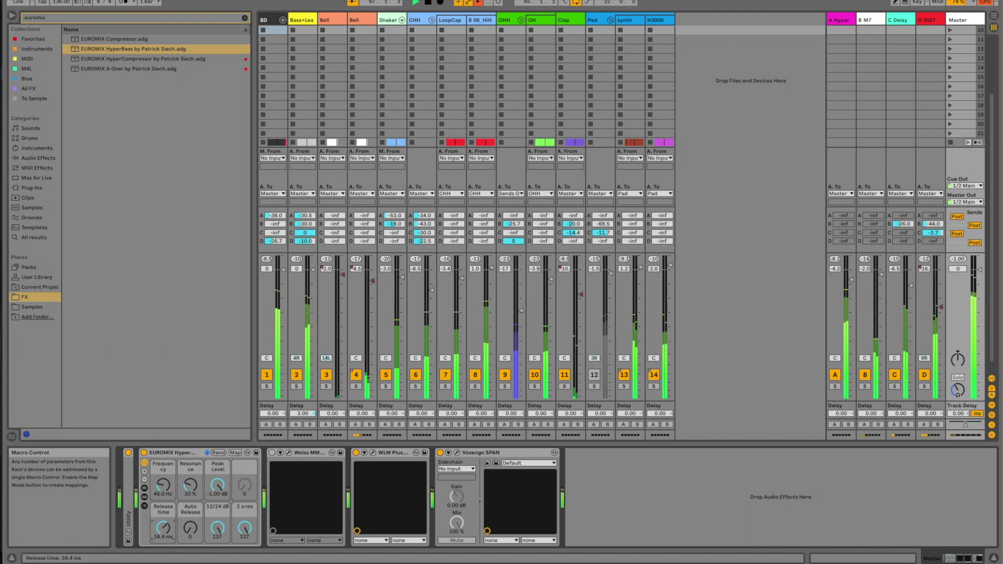
left_click_drag(190, 485, 190, 472)
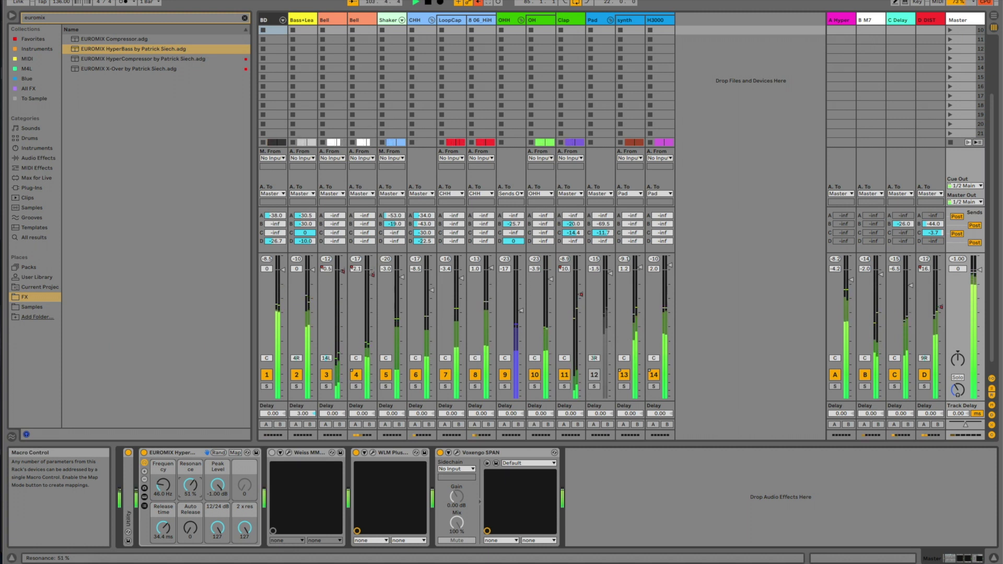
key("Down")
key("Down")
key("Down")
key("Down")
key("Down")
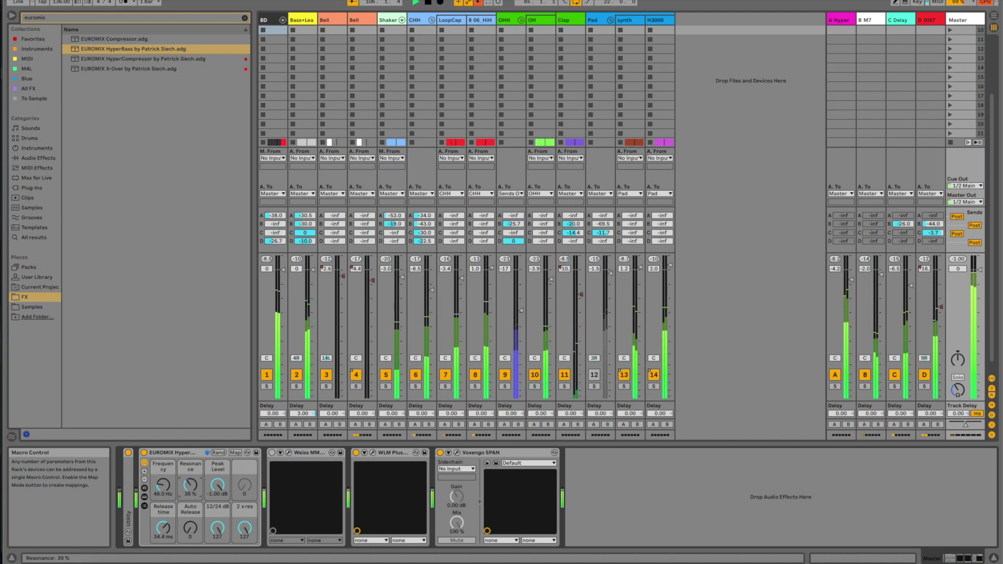
key("Down")
key("Down")
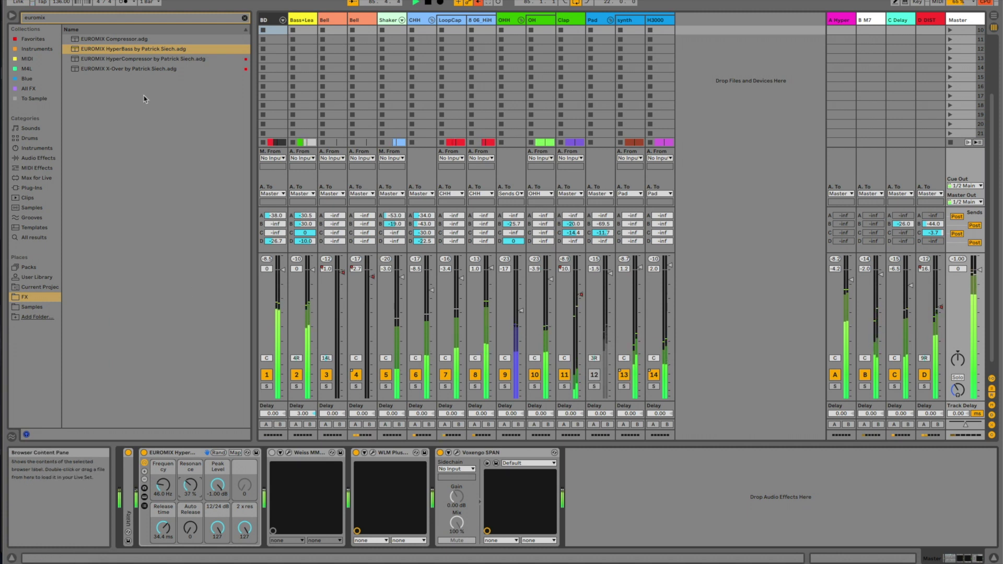
Drop the EUROMIX X-Over.adg rack into the Master chain ahead of the HyperBass rack.
left_click(108, 71)
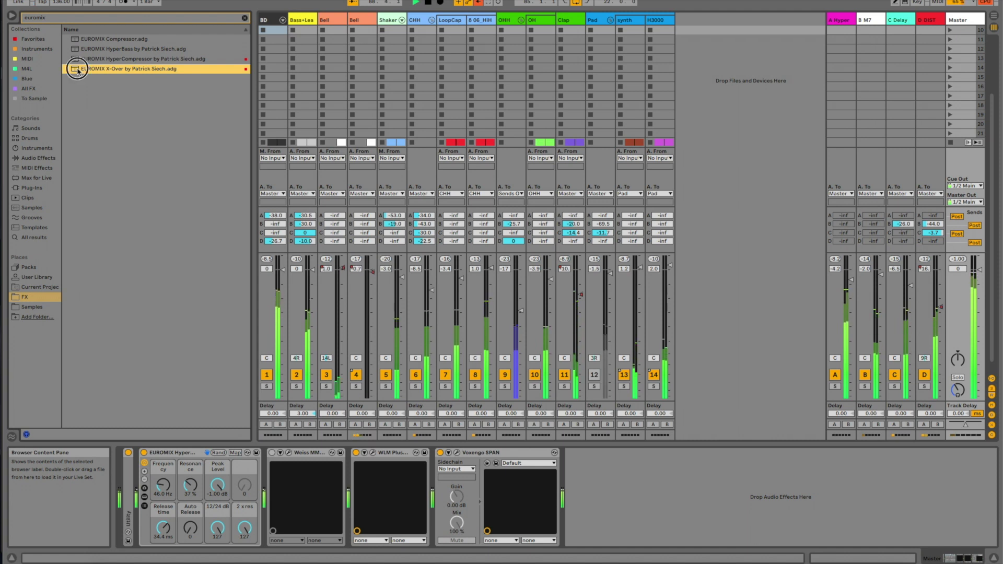
left_click(77, 92)
mouse_move(76, 92)
left_mouse_down()
mouse_move(103, 376)
mouse_move(135, 460)
mouse_move(148, 466)
left_mouse_up()
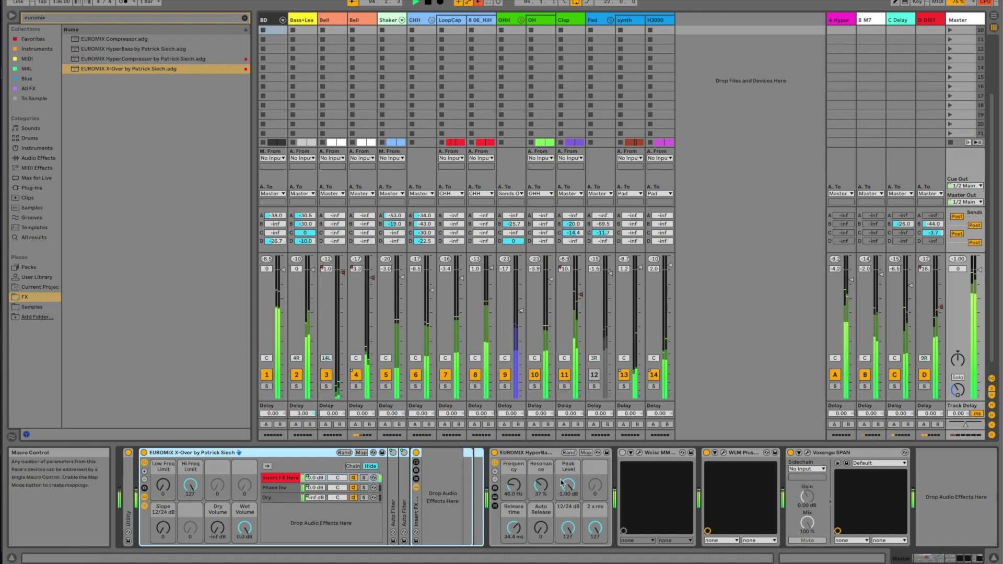
left_click(521, 454)
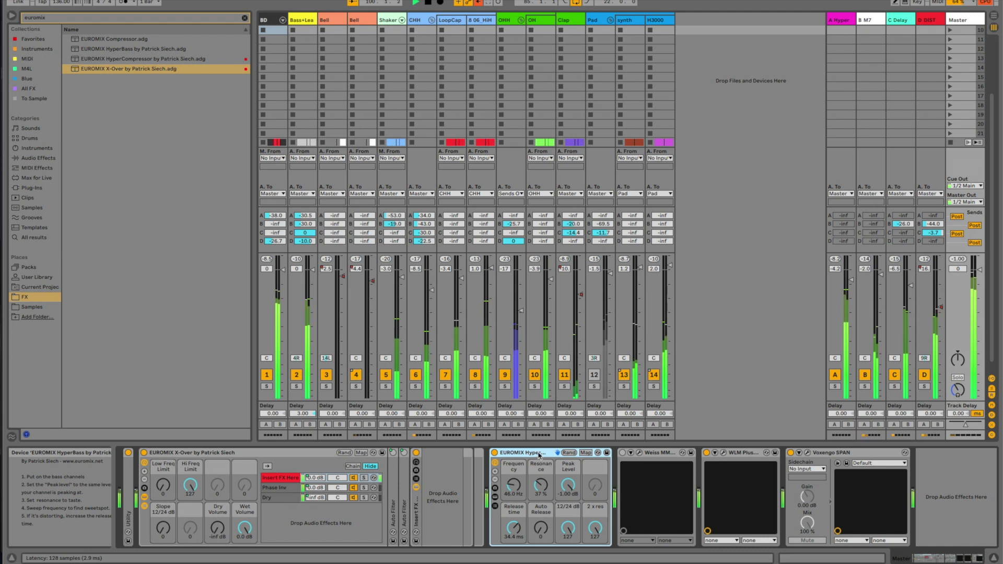
Nest HyperBass in the X-Over's insert chain, with Hi Freq Limit 48 and Peak Level -3 dB.
left_click_drag(529, 453, 423, 499)
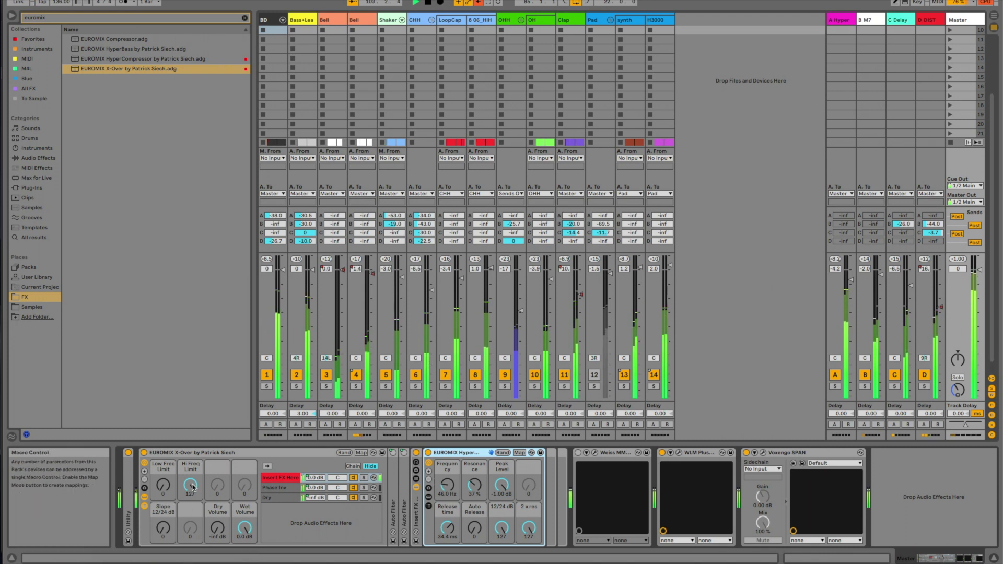
left_click_drag(190, 485, 191, 519)
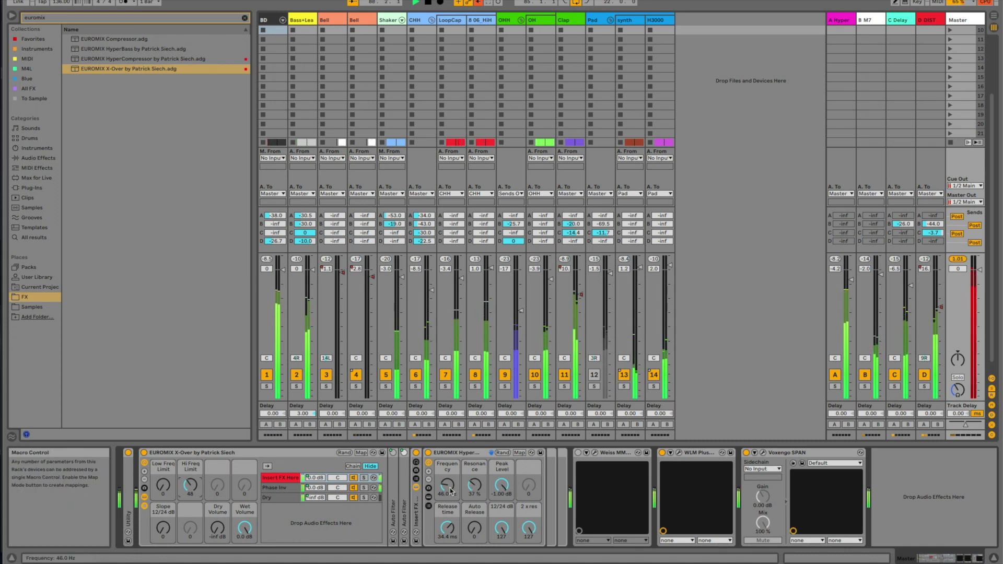
left_click(500, 483)
type("-3")
key("Return")
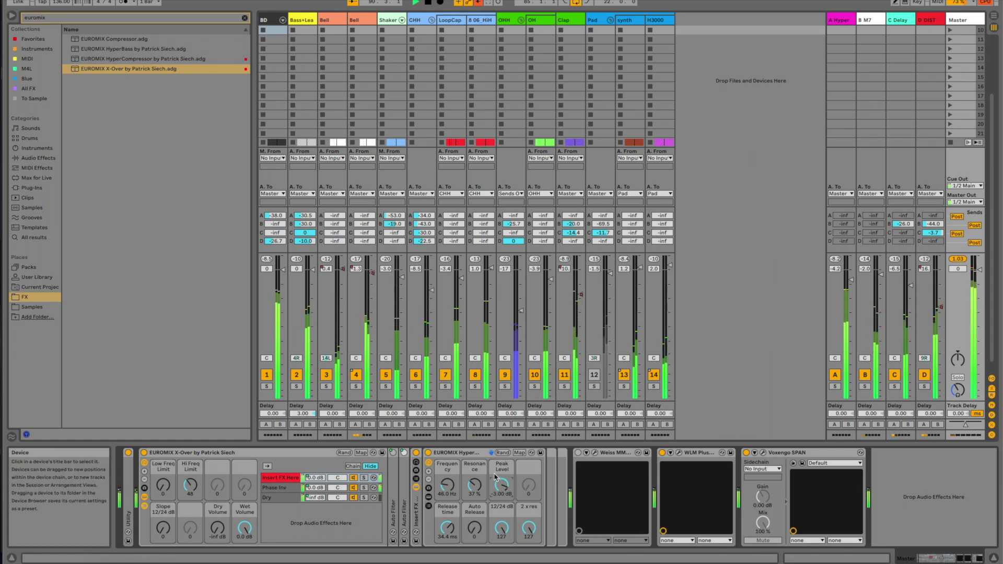
Raise Resonance, set X-Over Wet to -2.675 dB and Peak Level to -5 dB, and sweep Frequency to 45.4 Hz.
left_click_drag(477, 485, 474, 488)
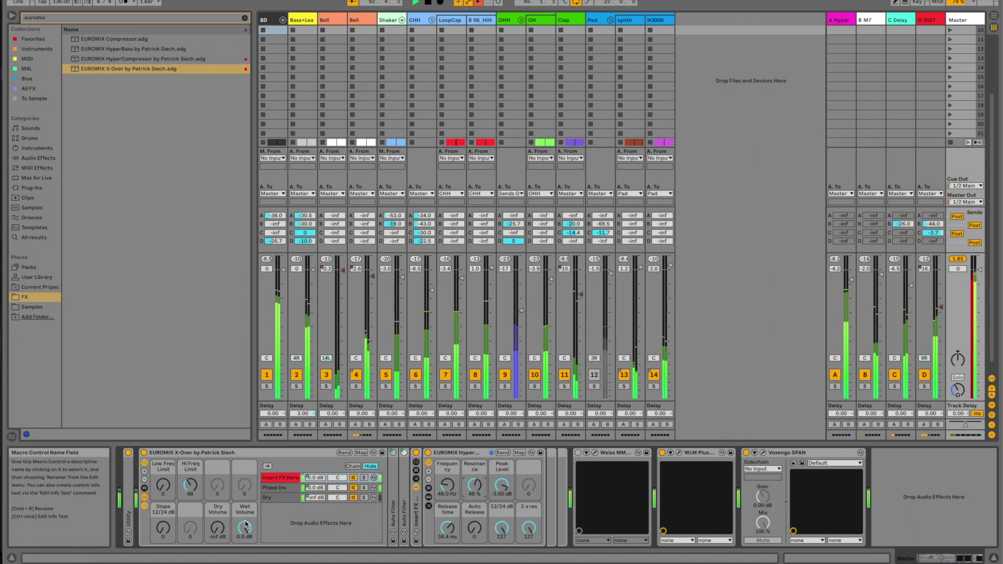
left_click_drag(244, 529, 244, 527)
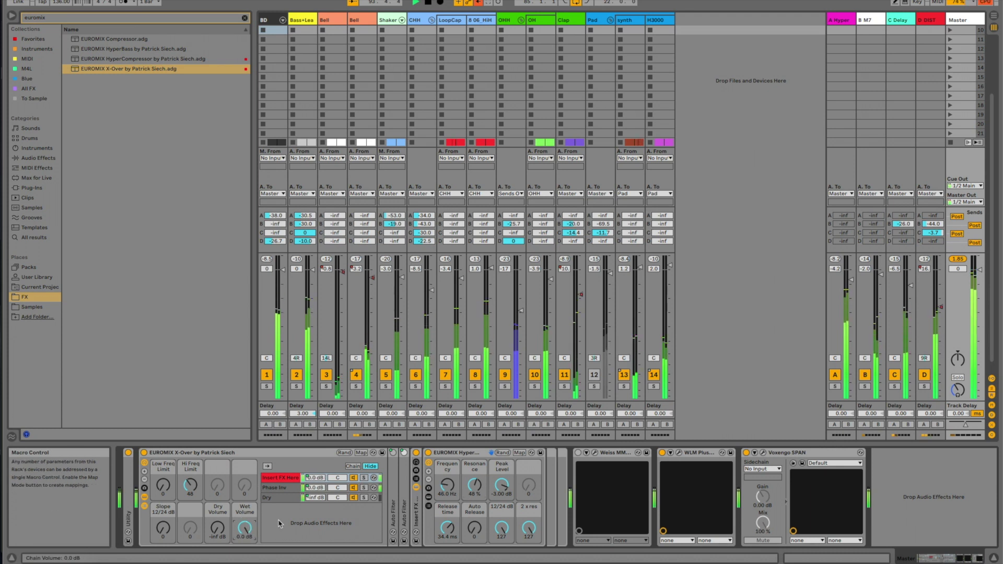
left_click(501, 484)
left_click_drag(501, 484, 474, 485)
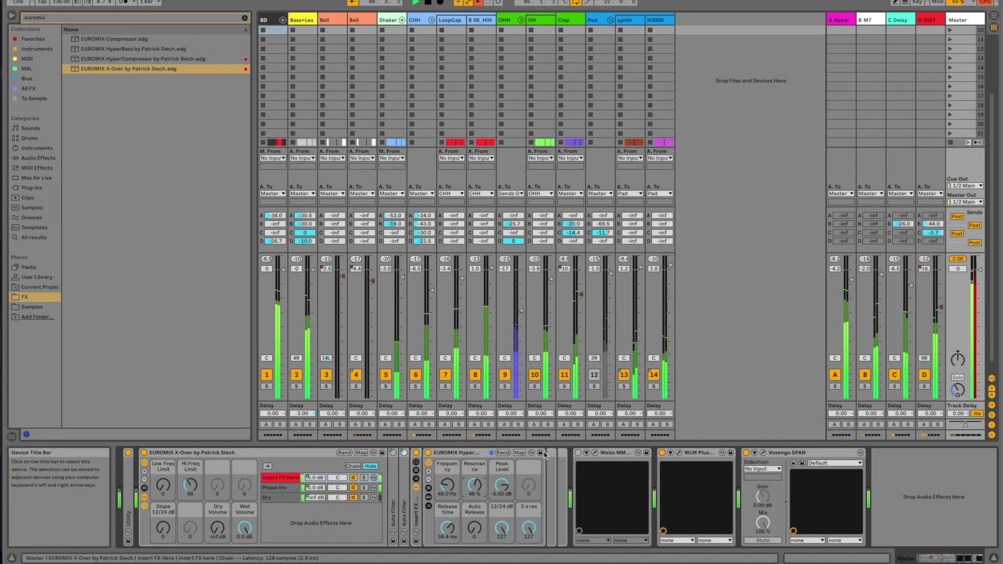
left_click_drag(447, 485, 447, 487)
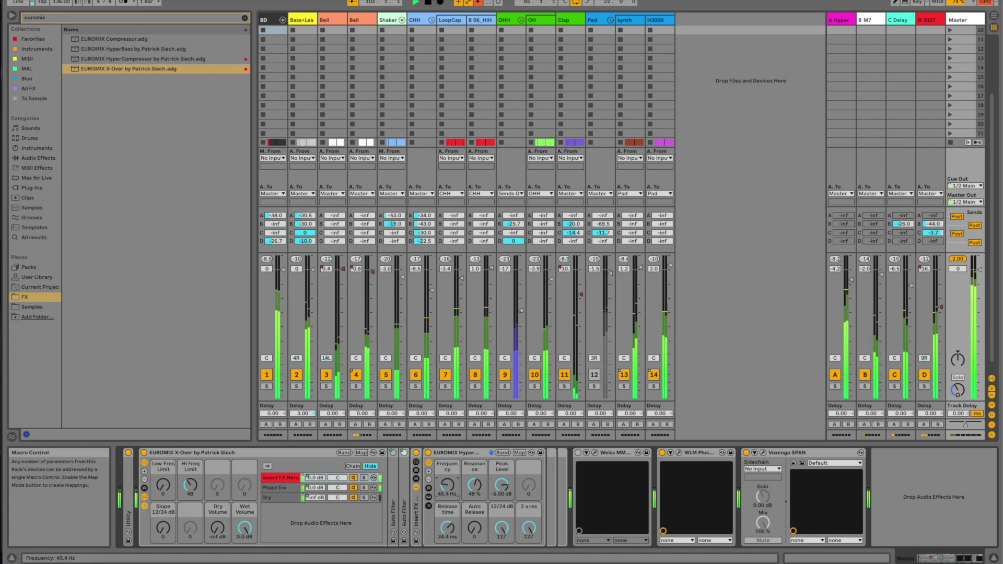
Bring the Master HyperBass Resonance down to 39% and the X-Over Hi Freq Limit to 45.
right_click(478, 490)
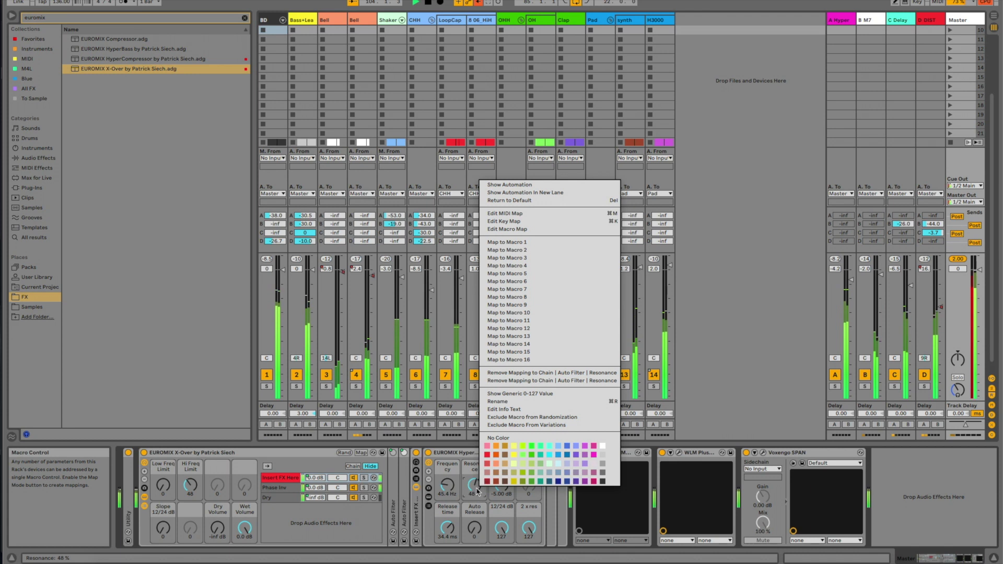
left_click(478, 491)
left_click_drag(478, 490, 447, 486)
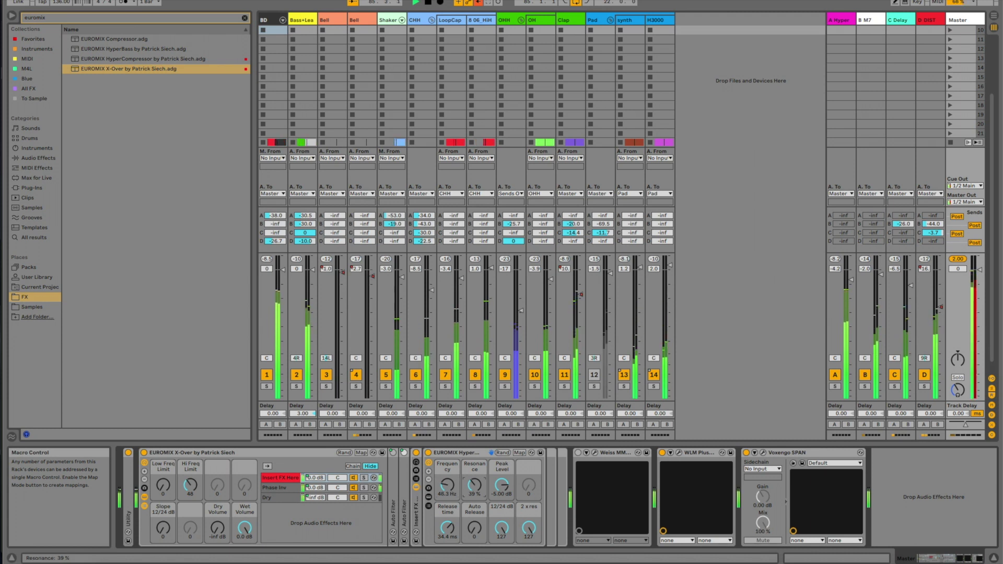
left_click_drag(474, 485, 469, 479)
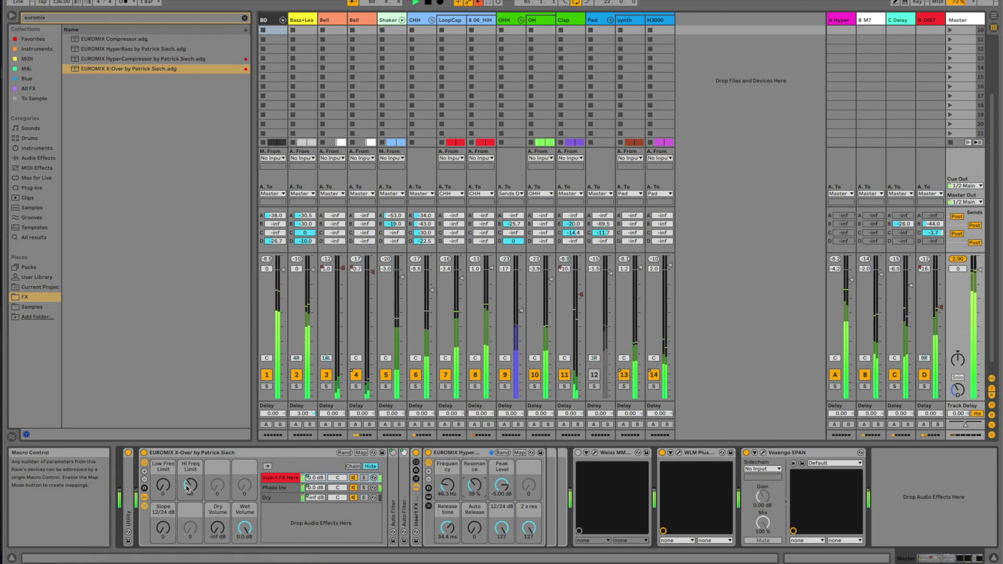
left_click_drag(190, 484, 190, 488)
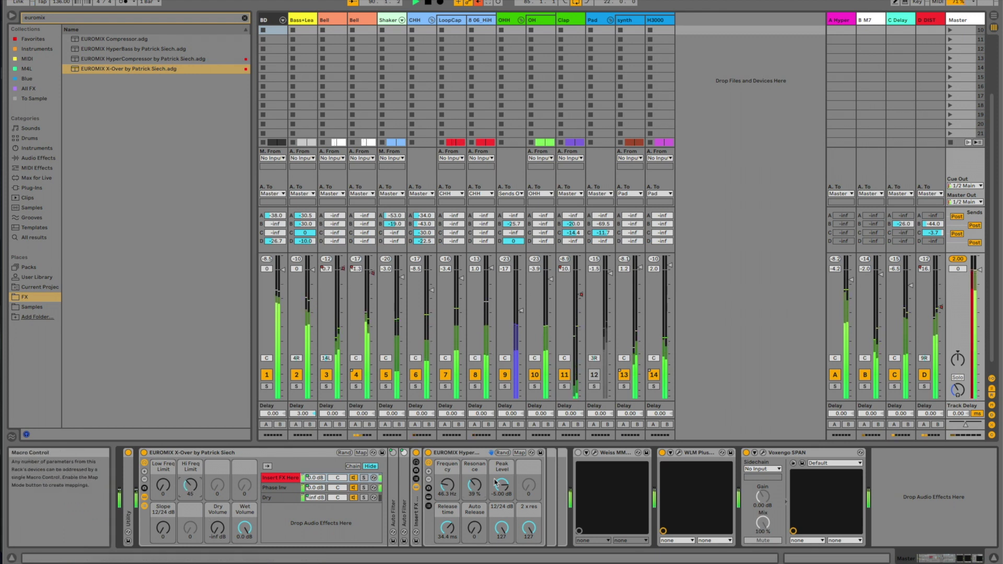
left_click(442, 454)
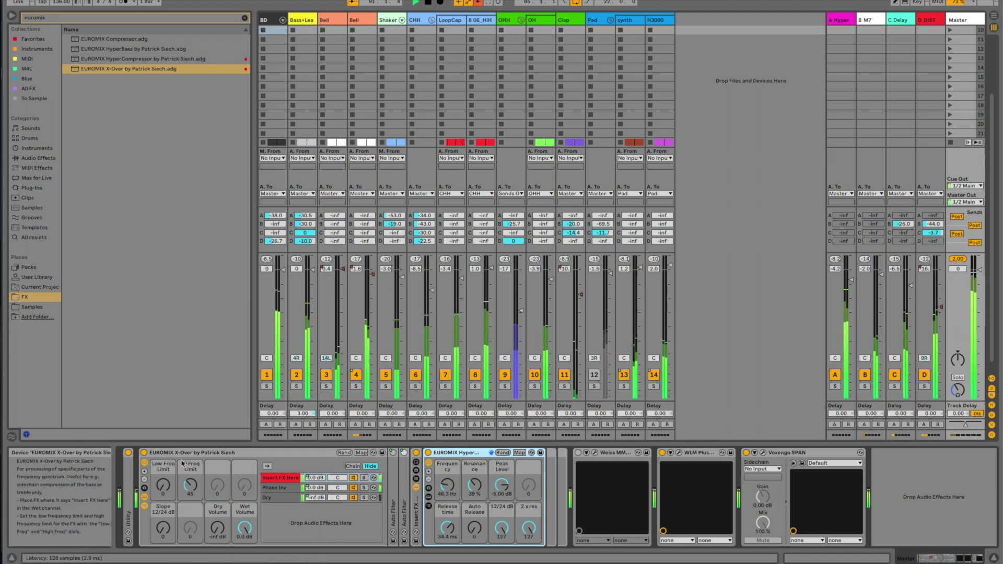